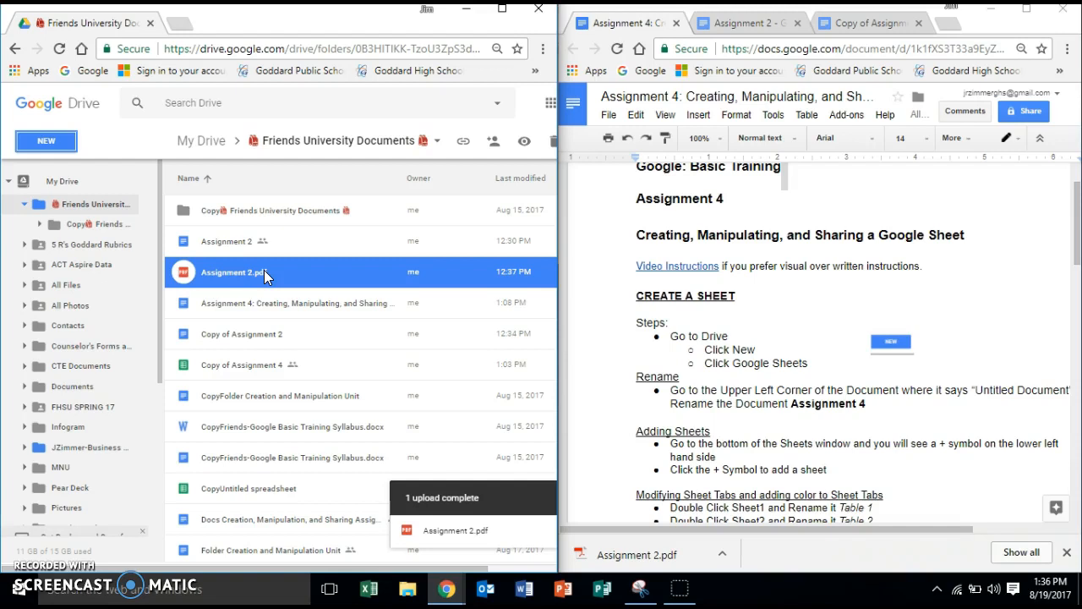
# Create a new Google Sheets spreadsheet from the Friends University Documents folder in Drive
pyautogui.click(64, 145)
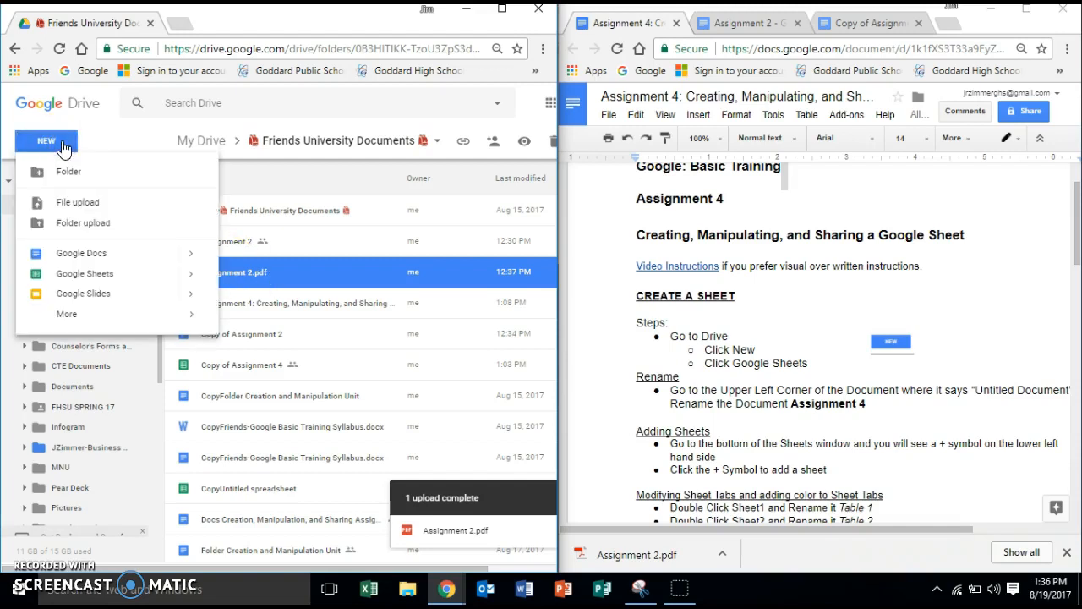
pyautogui.click(115, 279)
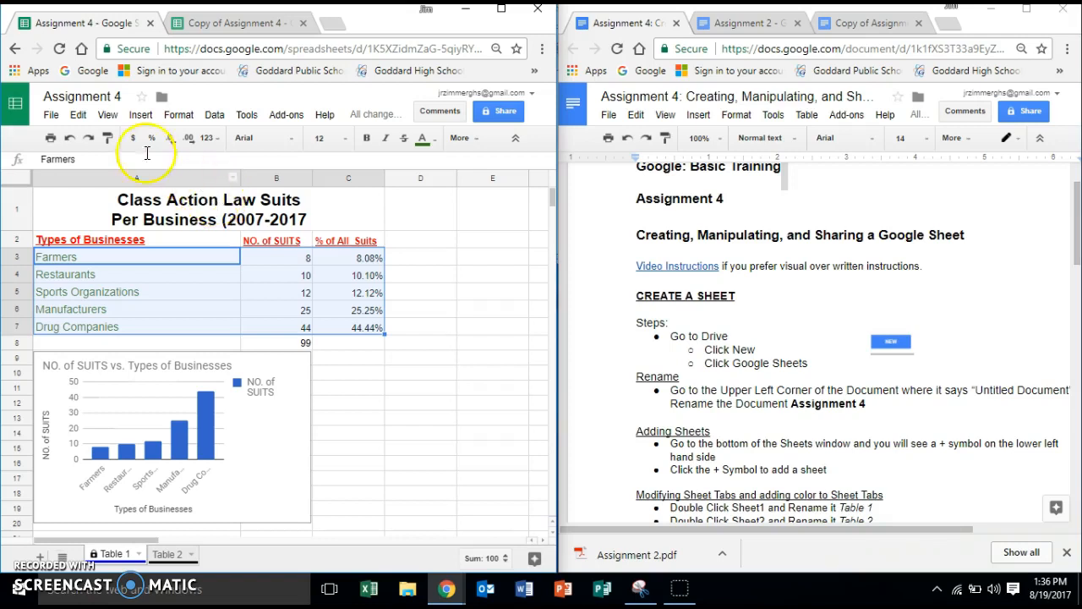
# Open the spreadsheet's file name for editing and leave it by selecting the title cell in row 1
pyautogui.click(120, 96)
pyautogui.moveTo(92, 97); pyautogui.dragTo(49, 95)
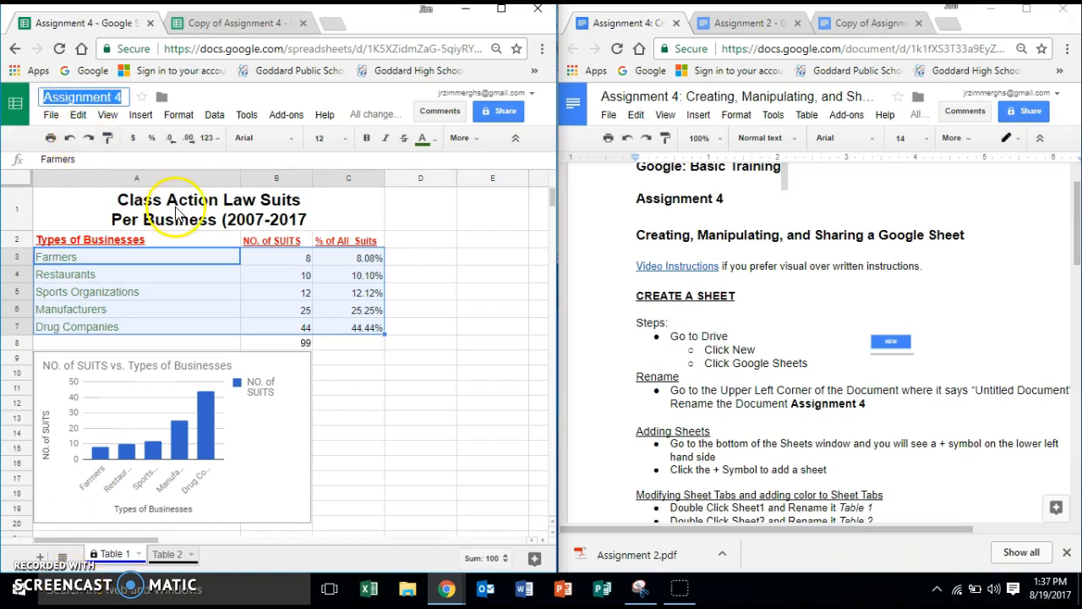
pyautogui.click(116, 209)
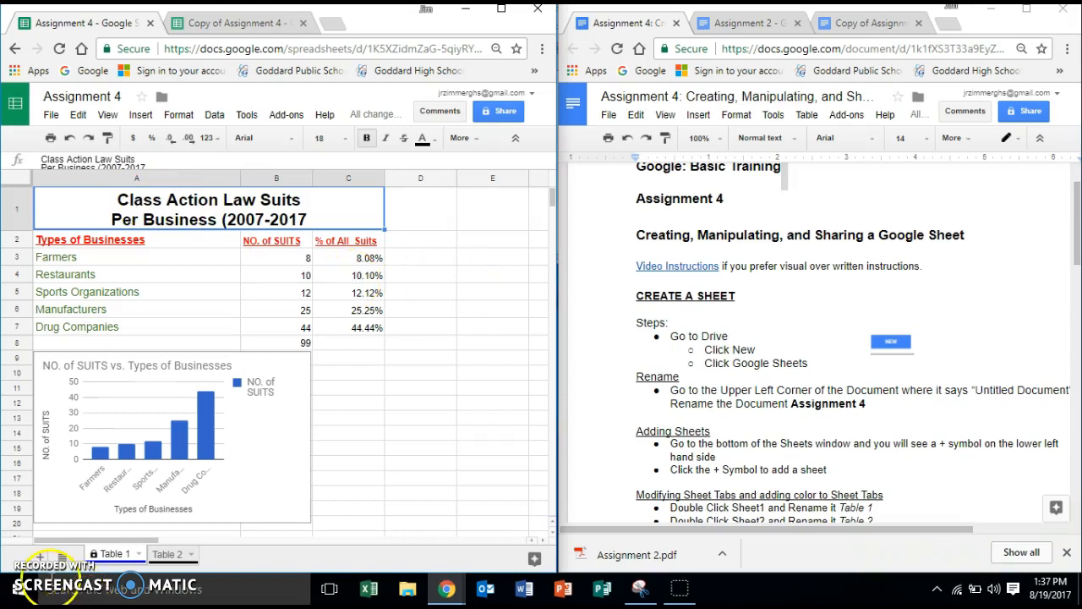
# Read on to the sheet tab instructions and open the Table 1 sheet's name for editing
pyautogui.scroll(-1, 778, 411)
pyautogui.scroll(-3, 777, 411)
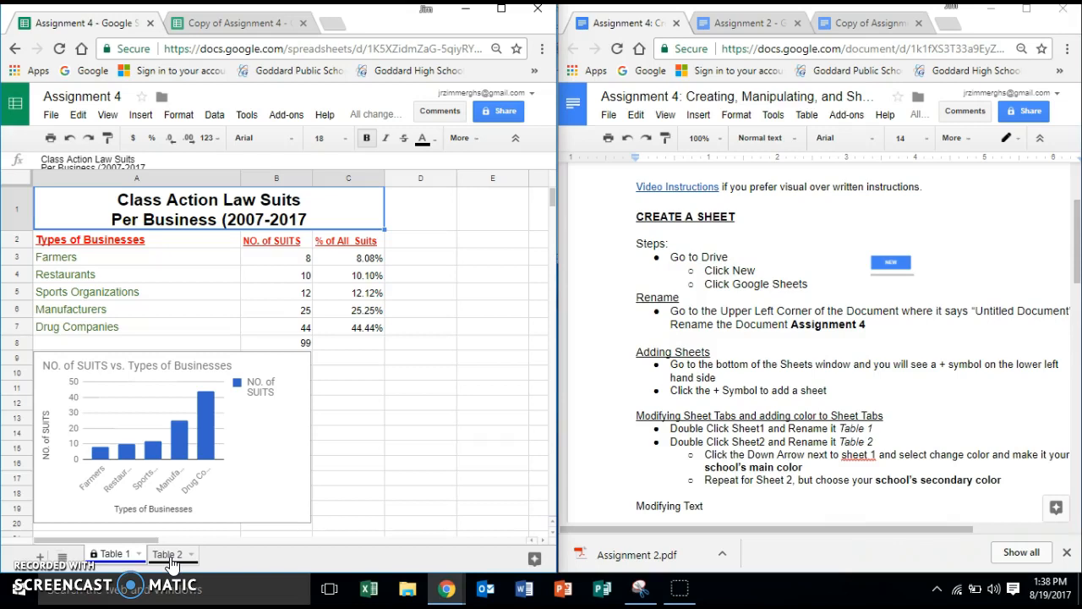
pyautogui.click(109, 552)
pyautogui.doubleClick(109, 552)
pyautogui.click(173, 562)
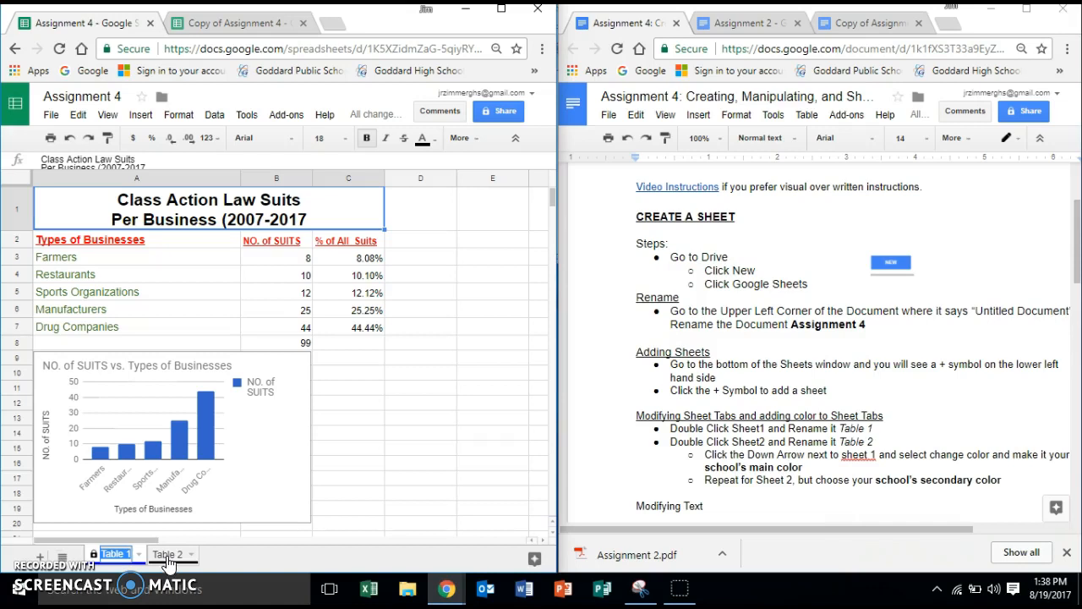
# Show the tab color choices for the Table 1 sheet
pyautogui.click(141, 556)
pyautogui.click(139, 555)
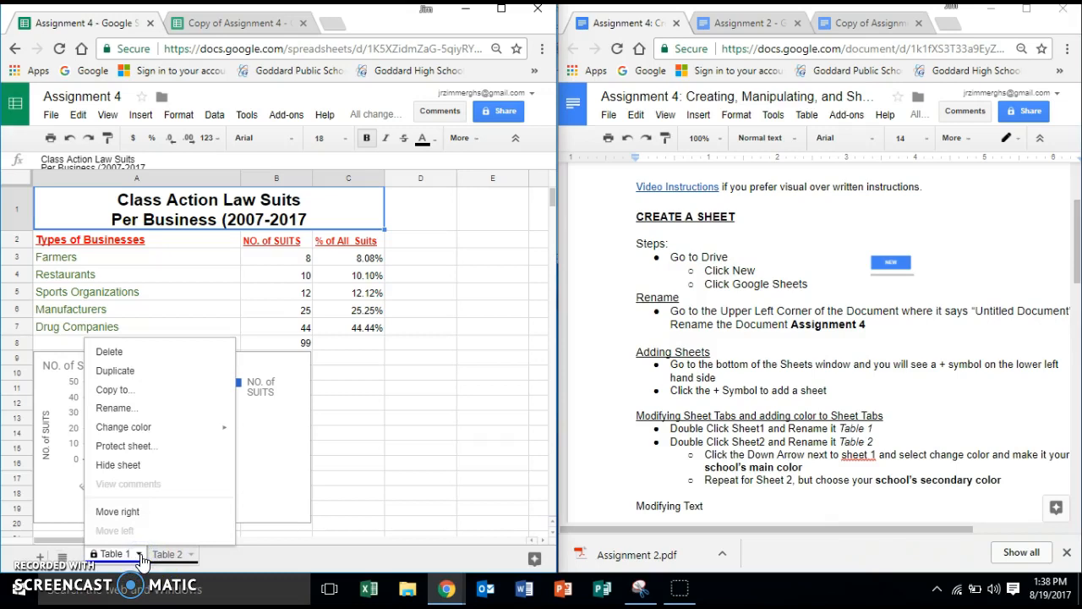
pyautogui.click(213, 426)
pyautogui.moveTo(227, 426)
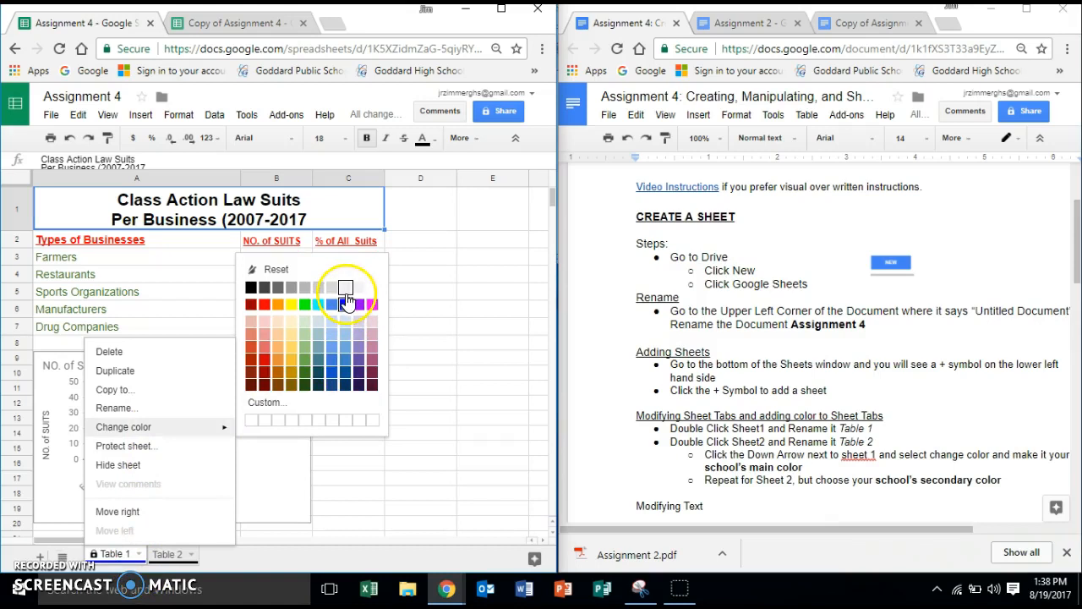
# Show the tab color choices for the Table 2 sheet and return to the Table 1 sheet
pyautogui.click(175, 558)
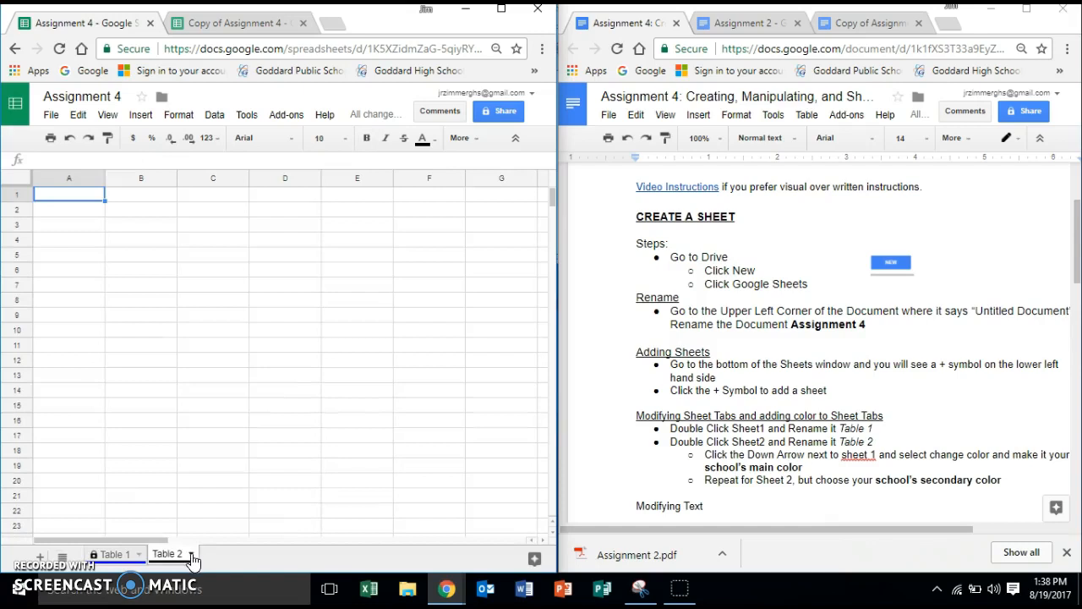
pyautogui.click(182, 558)
pyautogui.click(189, 554)
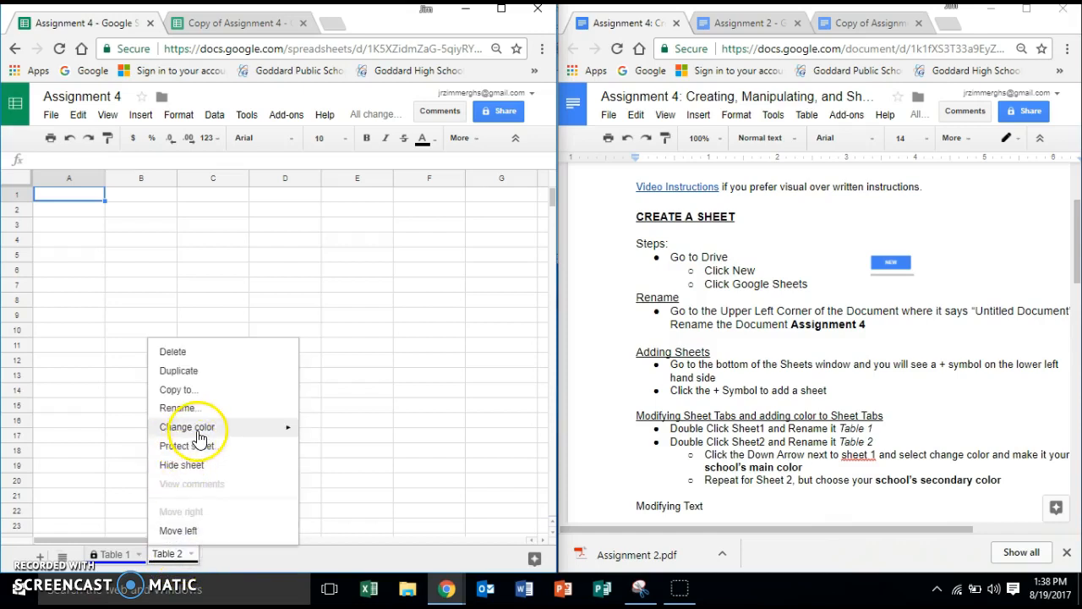
pyautogui.moveTo(200, 435)
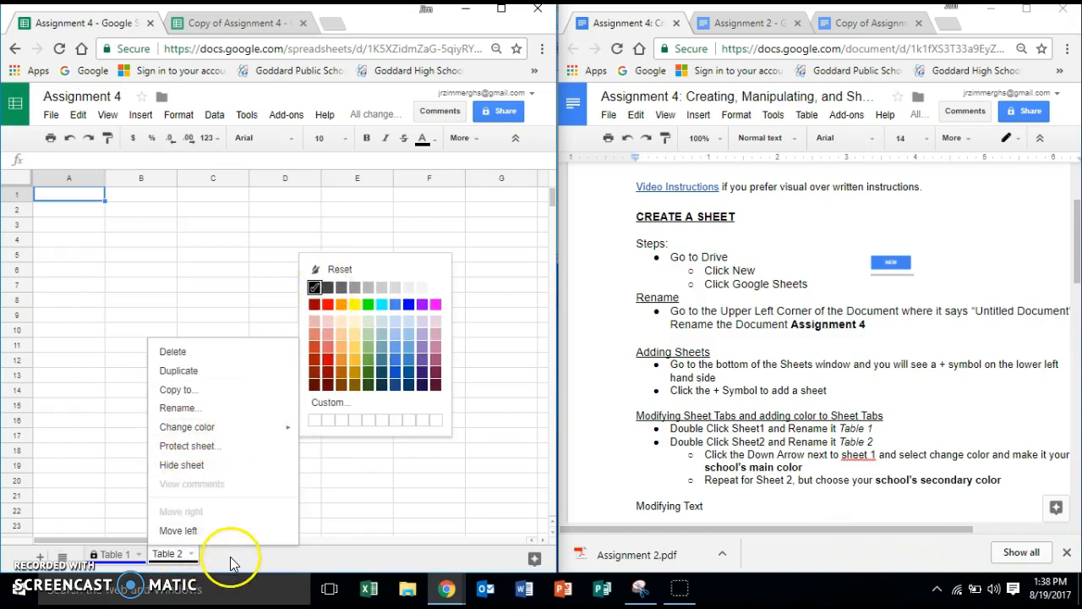
pyautogui.click(123, 551)
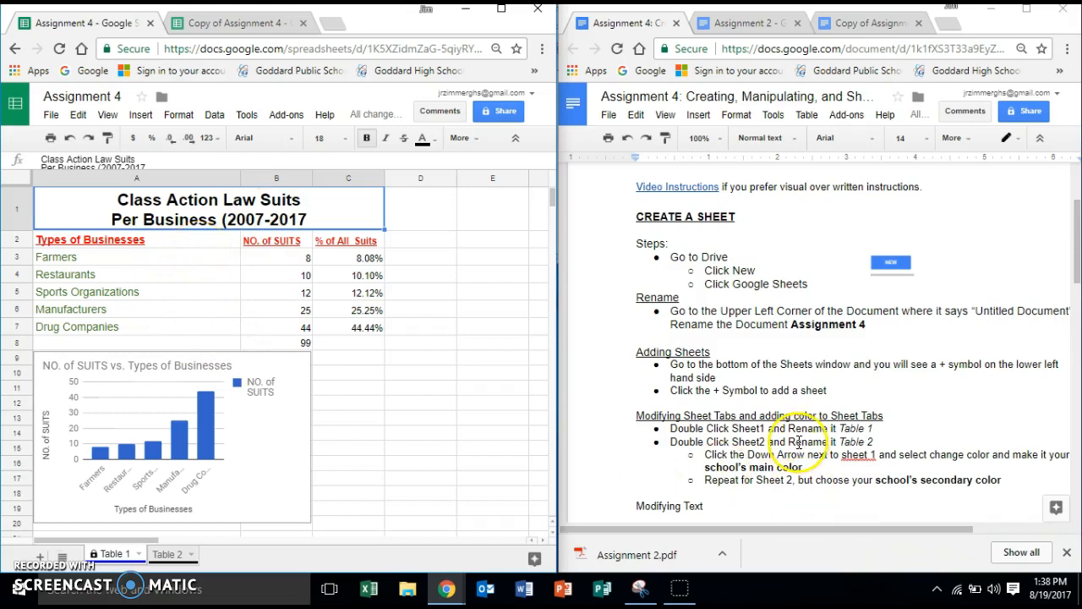
# Unmerge the title cell "Class Action Law Suits Per Business" in row 1
pyautogui.scroll(-5, 786, 342)
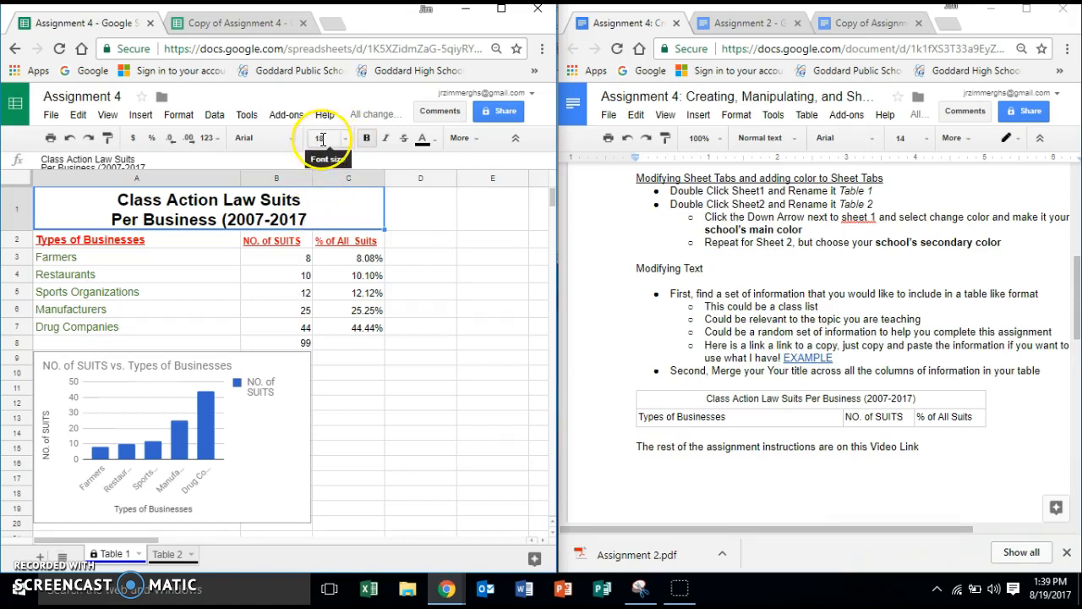
pyautogui.click(316, 215)
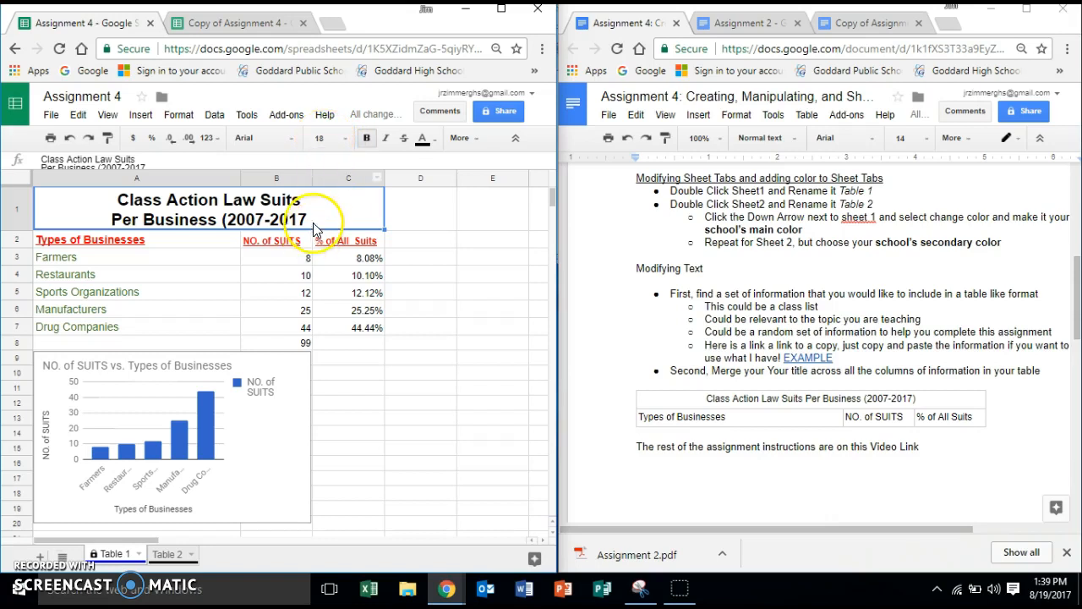
pyautogui.click(461, 138)
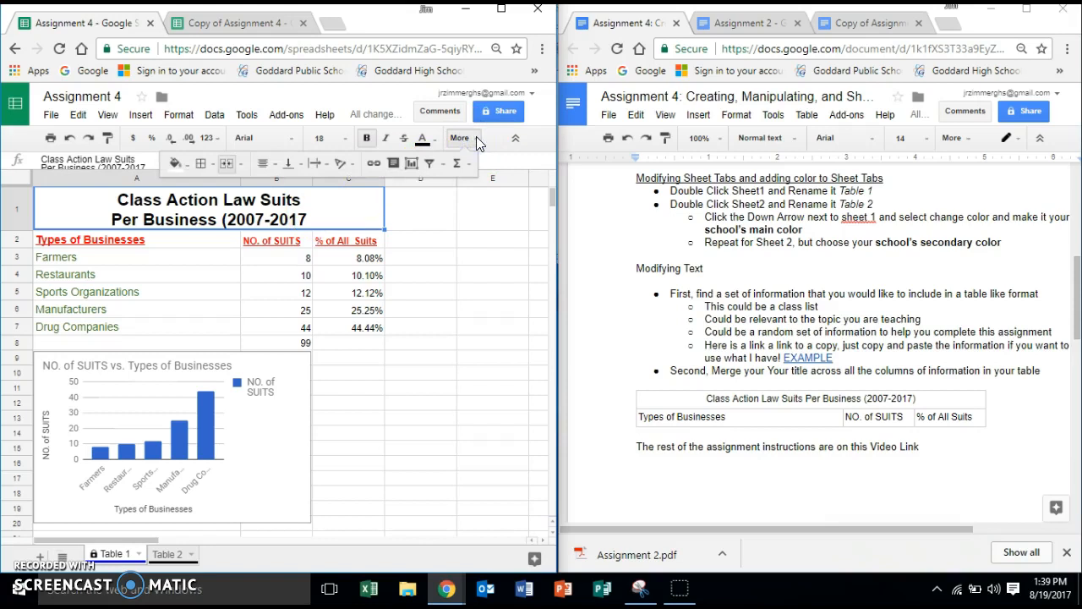
pyautogui.click(225, 166)
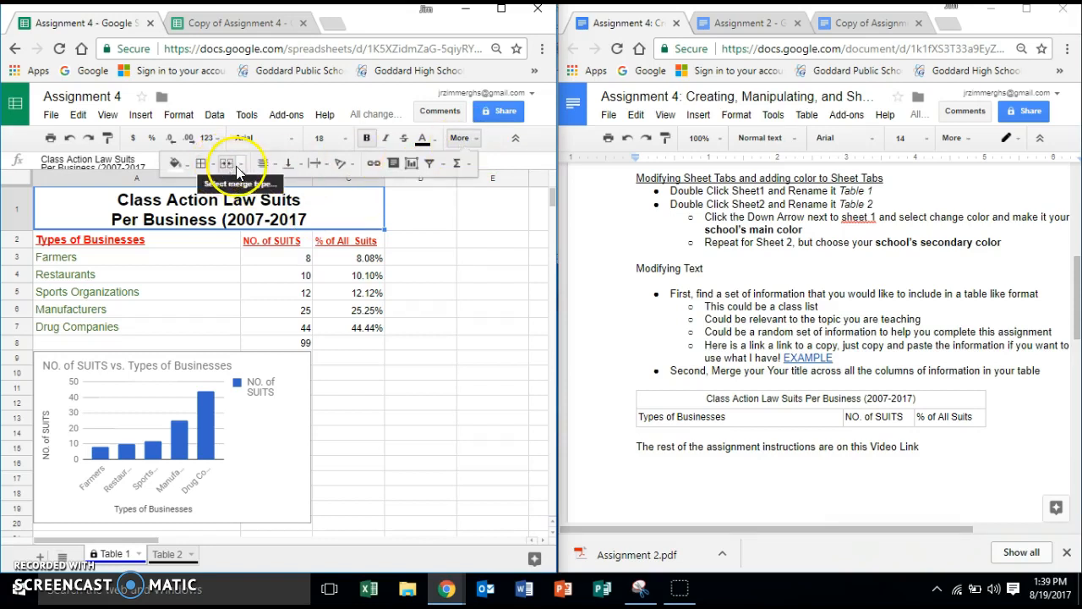
pyautogui.click(396, 216)
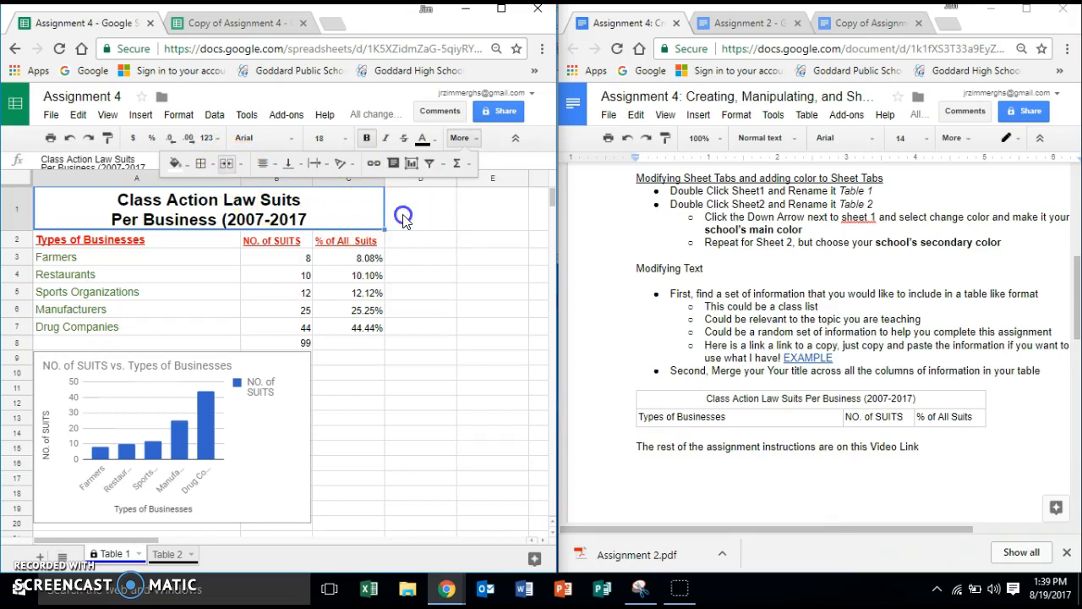
pyautogui.click(93, 213)
pyautogui.moveTo(96, 215); pyautogui.dragTo(276, 215)
pyautogui.click(226, 163)
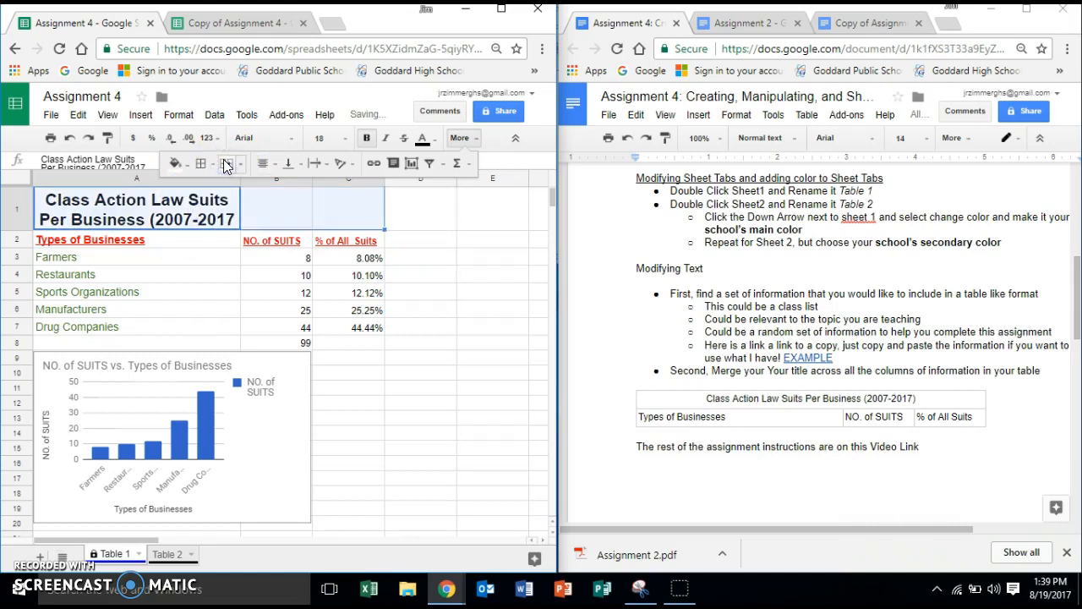
# Merge cells A1:C1 so the title spans all three table columns
pyautogui.click(106, 203)
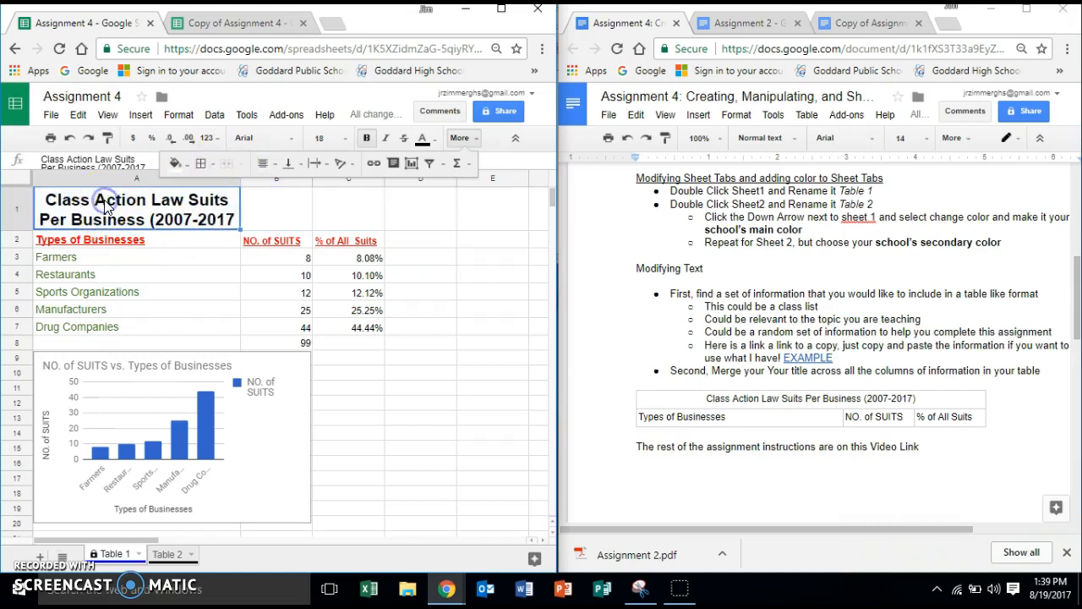
pyautogui.moveTo(121, 208); pyautogui.dragTo(350, 221)
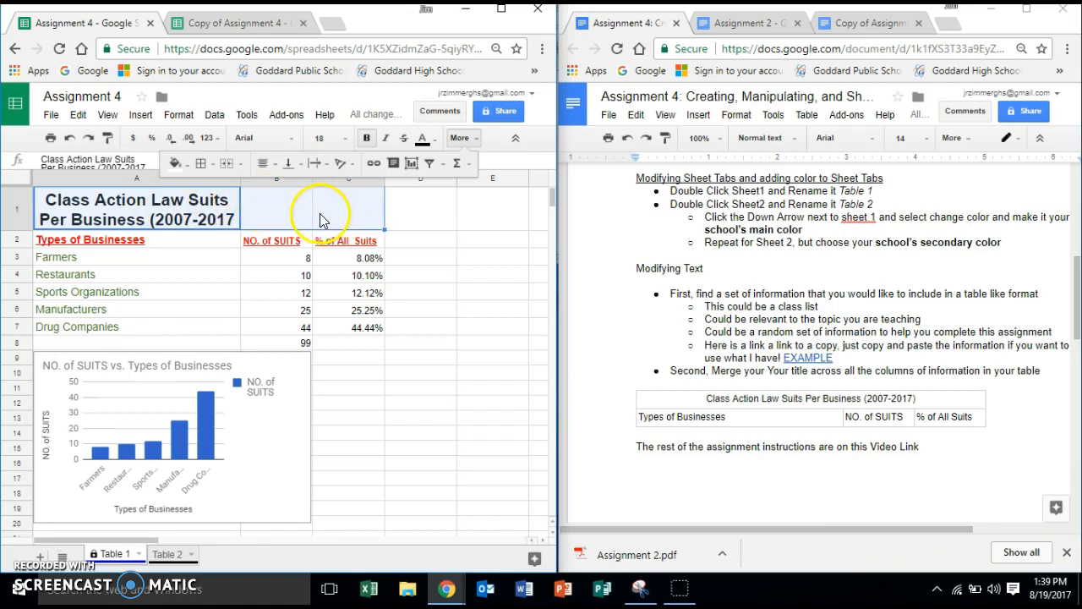
pyautogui.click(226, 165)
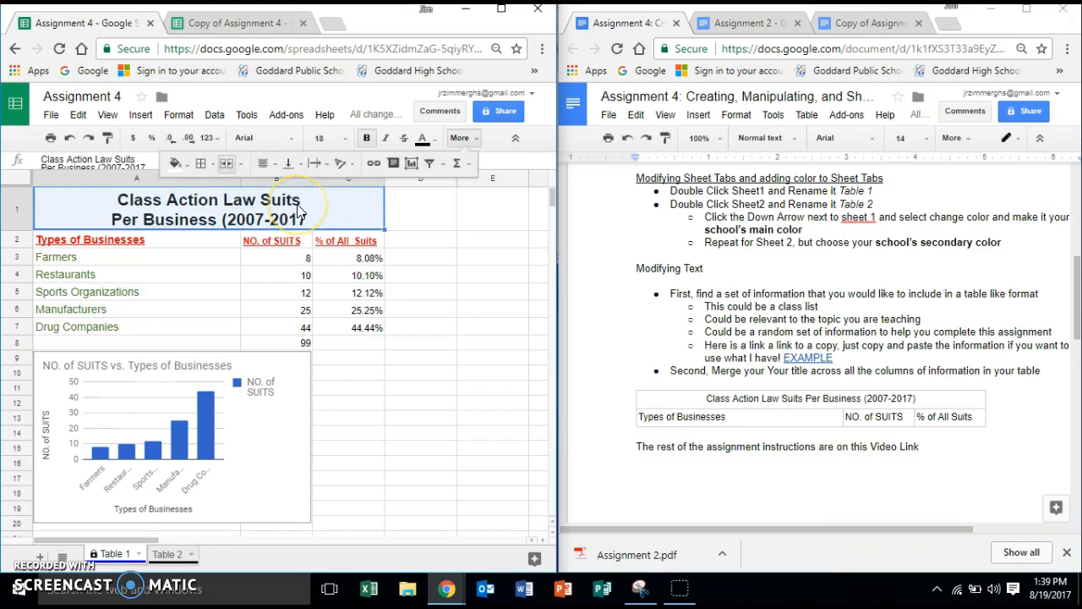
# Align the merged title to the left and set it back to centered
pyautogui.click(272, 165)
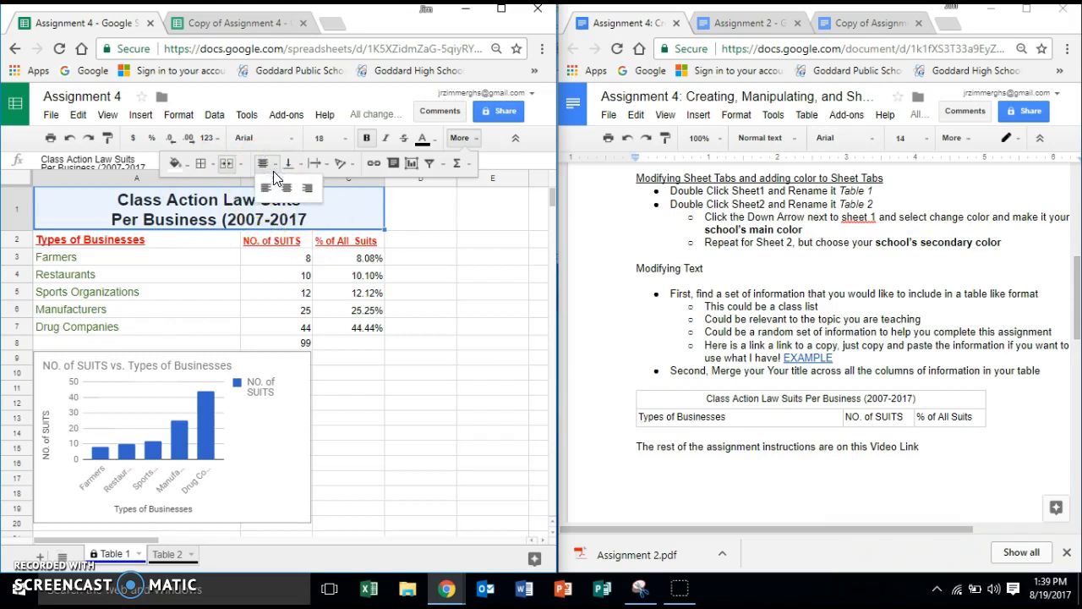
pyautogui.click(267, 187)
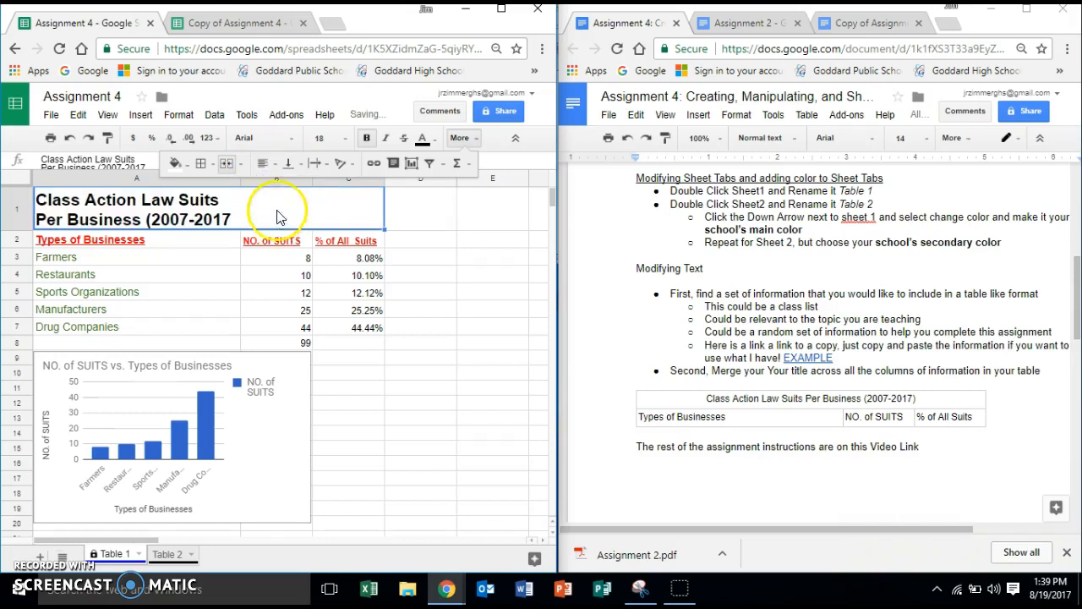
pyautogui.click(265, 164)
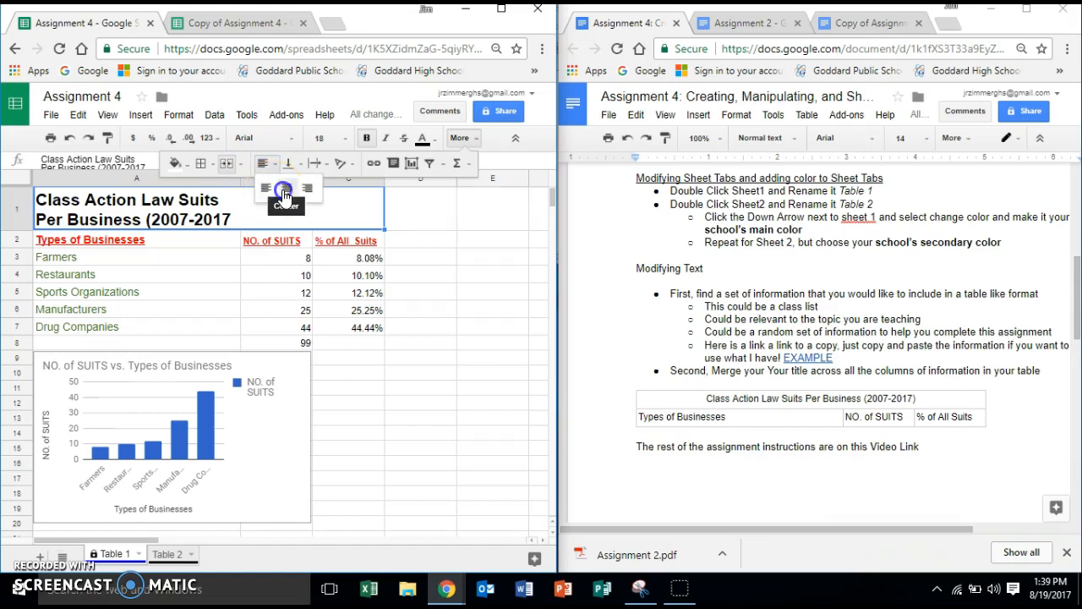
pyautogui.click(284, 189)
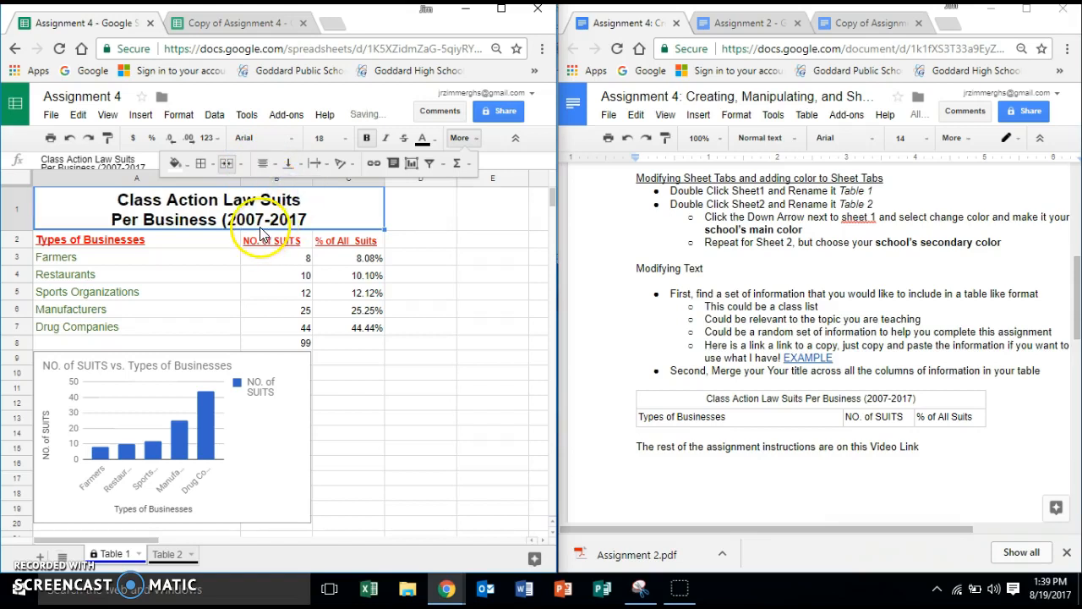
# Set the font size of the header cells A2:C2 to 12
pyautogui.click(179, 245)
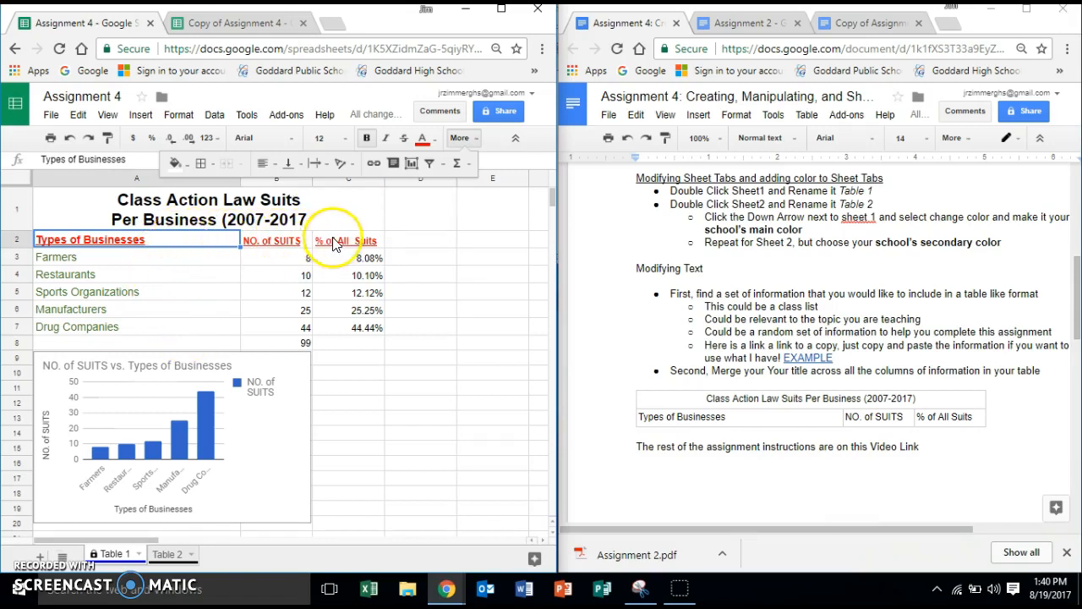
pyautogui.click(209, 243)
pyautogui.moveTo(269, 244); pyautogui.dragTo(337, 252)
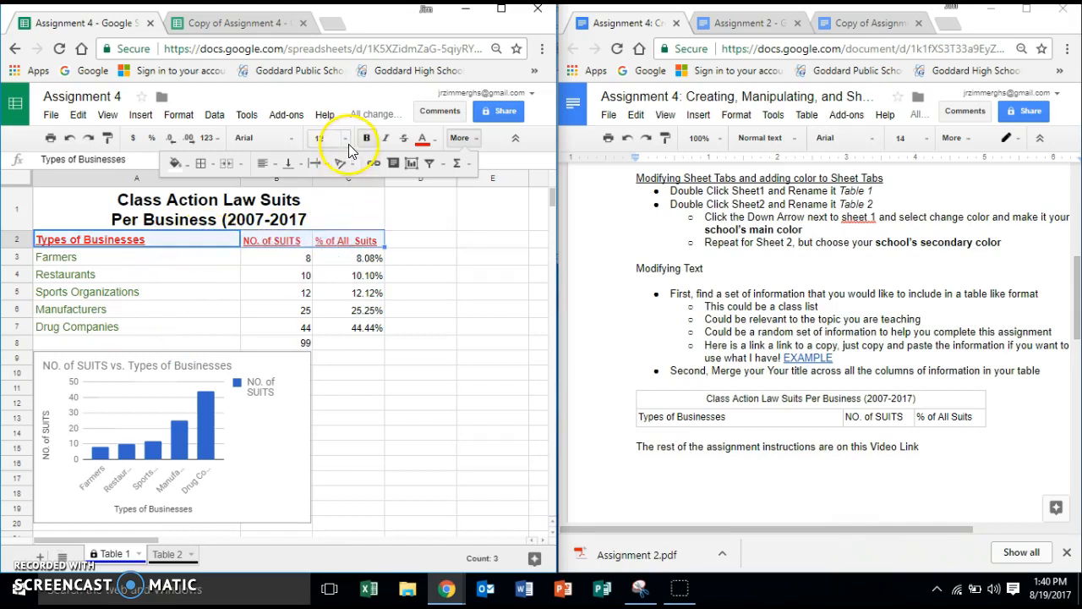
pyautogui.write('2')
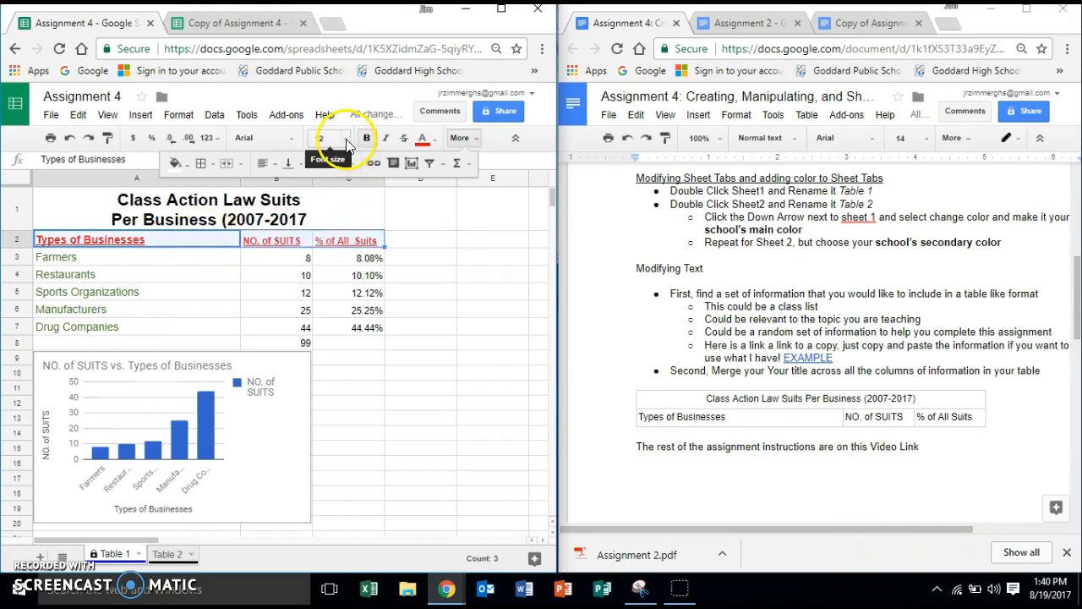
pyautogui.click(345, 140)
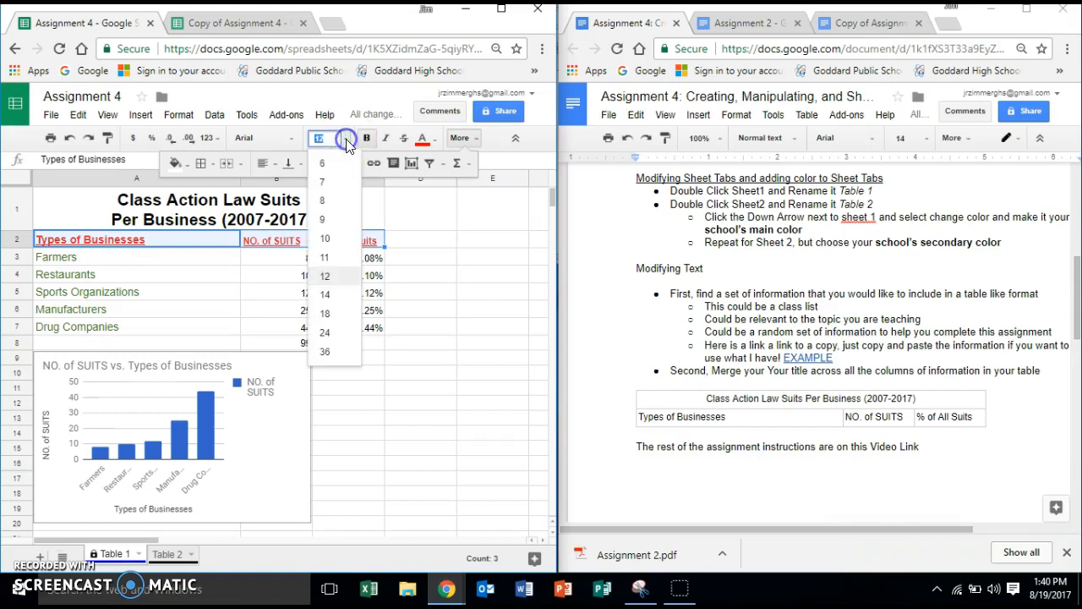
pyautogui.click(335, 279)
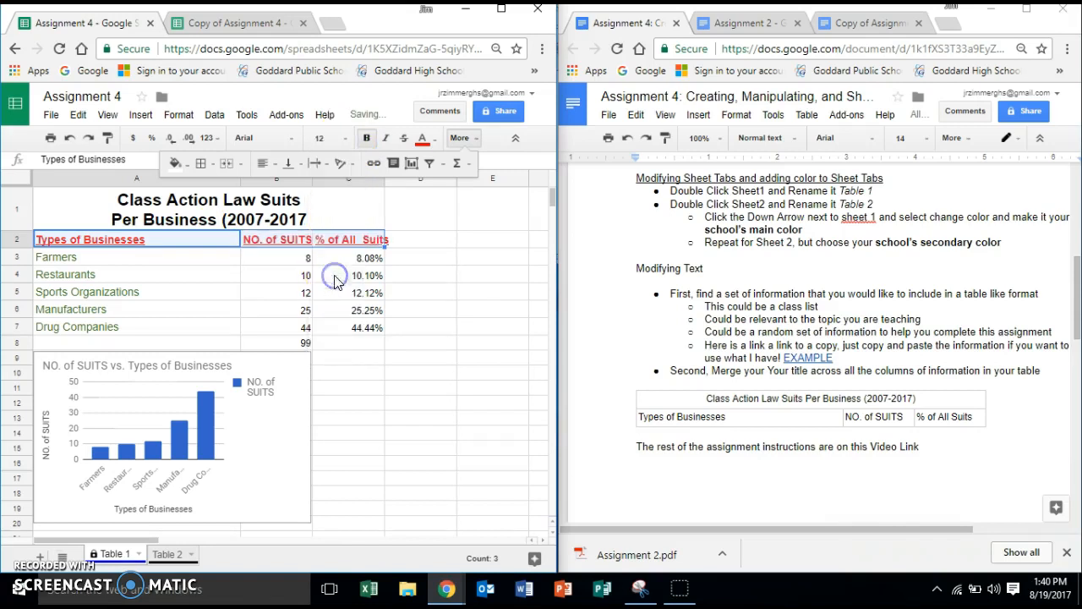
# Open the text color choices and toggle the underline formatting twice
pyautogui.click(431, 142)
pyautogui.click(305, 200)
pyautogui.hotkey('ctrl', 'u')
pyautogui.hotkey('ctrl', 'u')
pyautogui.click(405, 203)
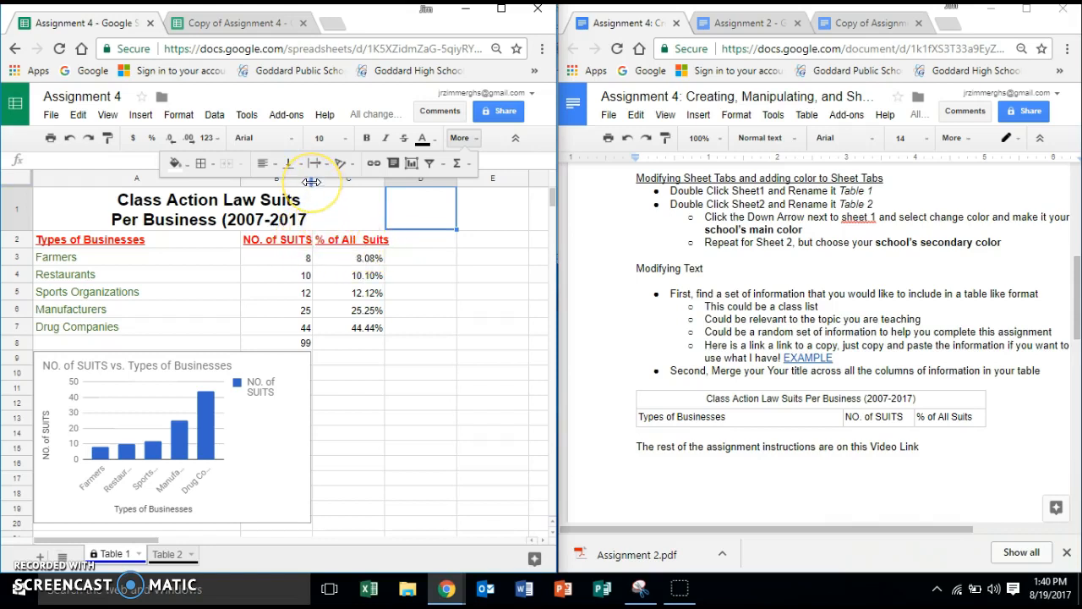
# Widen columns B and C slightly so the NO. of SUITS and % of All Suits headers fit
pyautogui.click(472, 140)
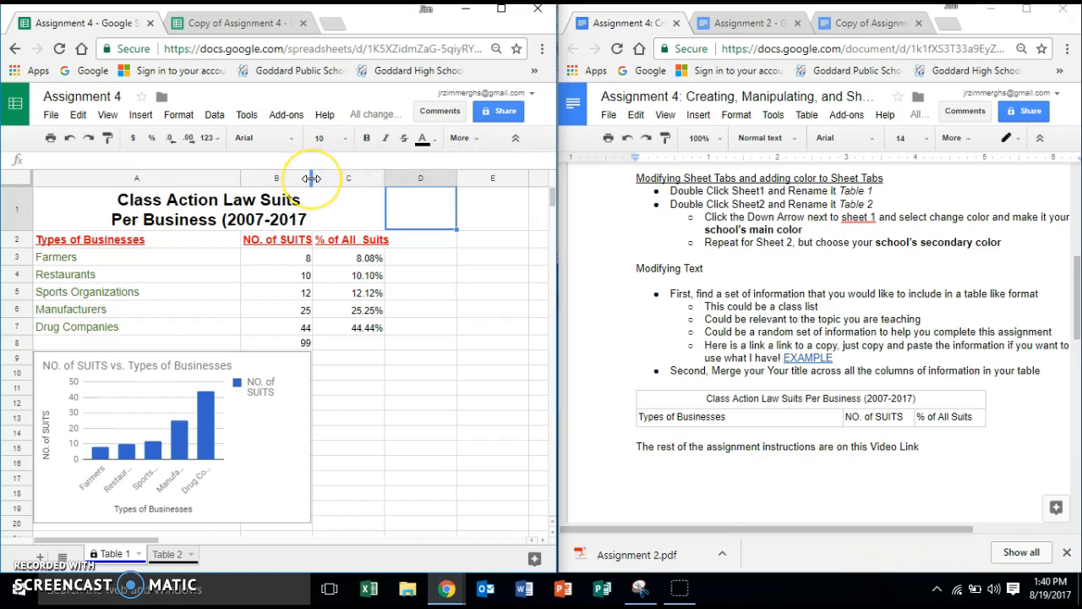
pyautogui.moveTo(311, 179); pyautogui.dragTo(319, 177)
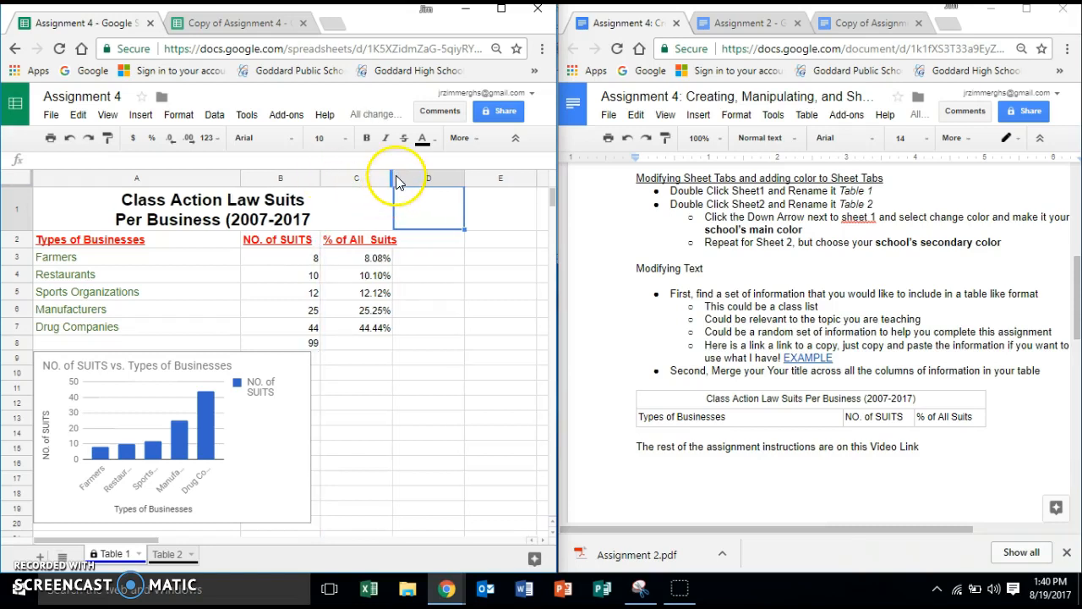
pyautogui.moveTo(393, 177); pyautogui.dragTo(403, 178)
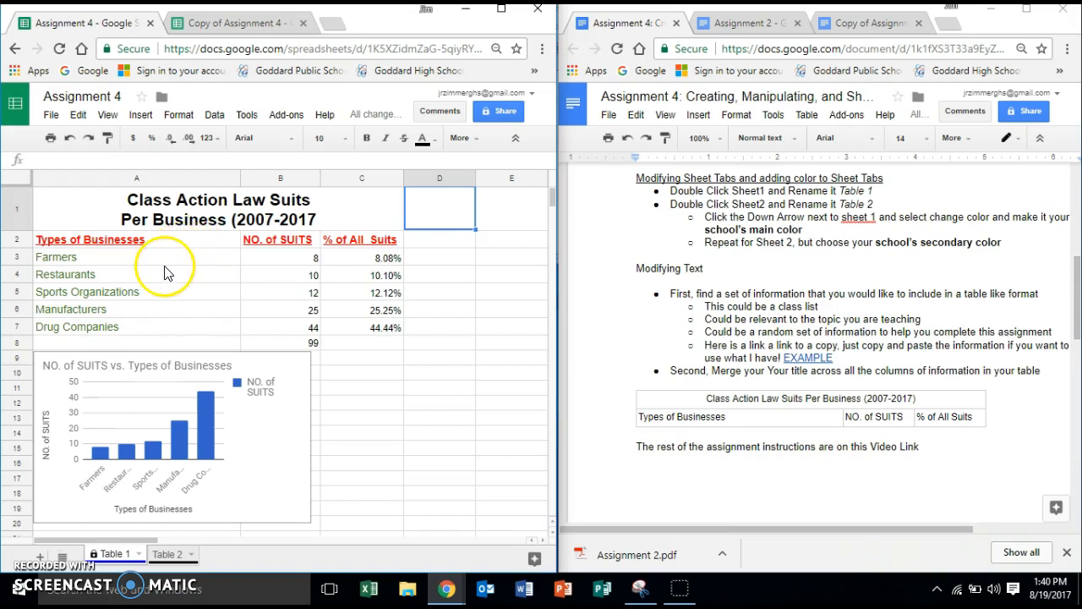
# Change the font of the business names in A3:A7 to Cherry Cream Soda
pyautogui.moveTo(162, 257); pyautogui.dragTo(186, 327)
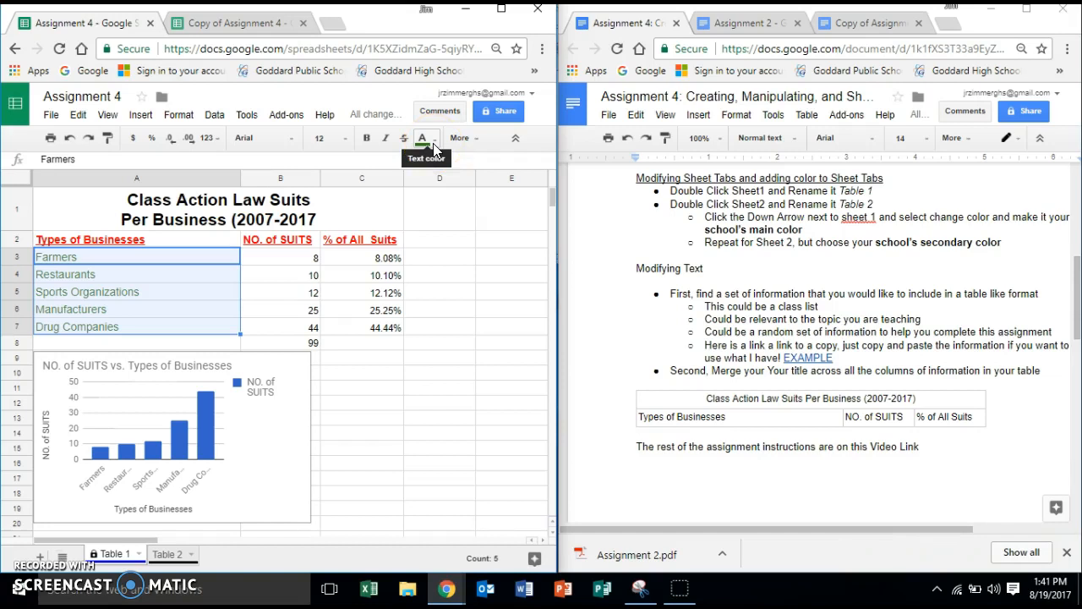
pyautogui.click(293, 140)
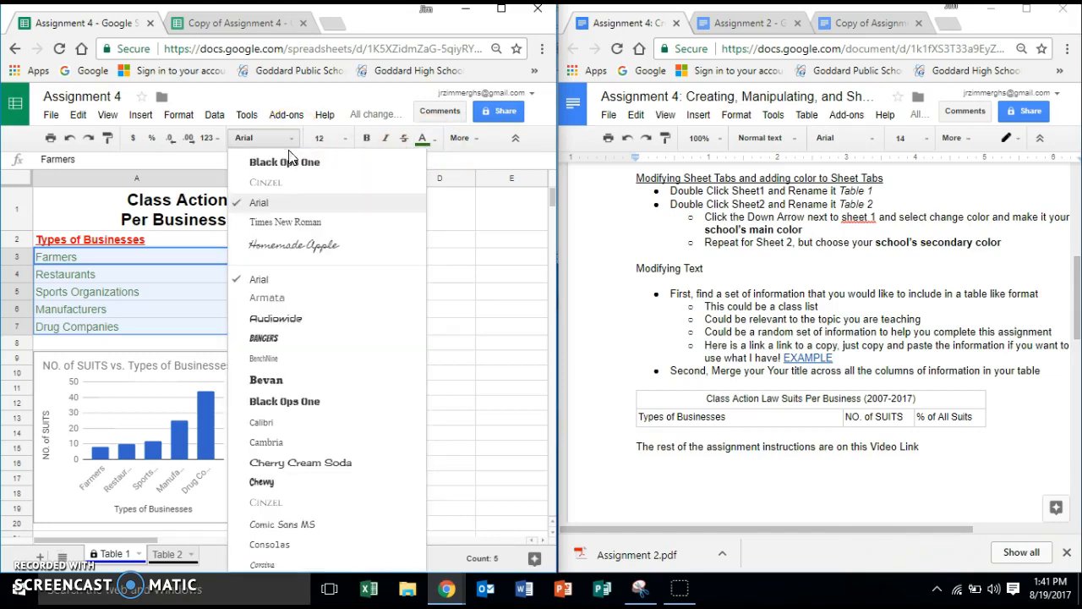
pyautogui.click(295, 303)
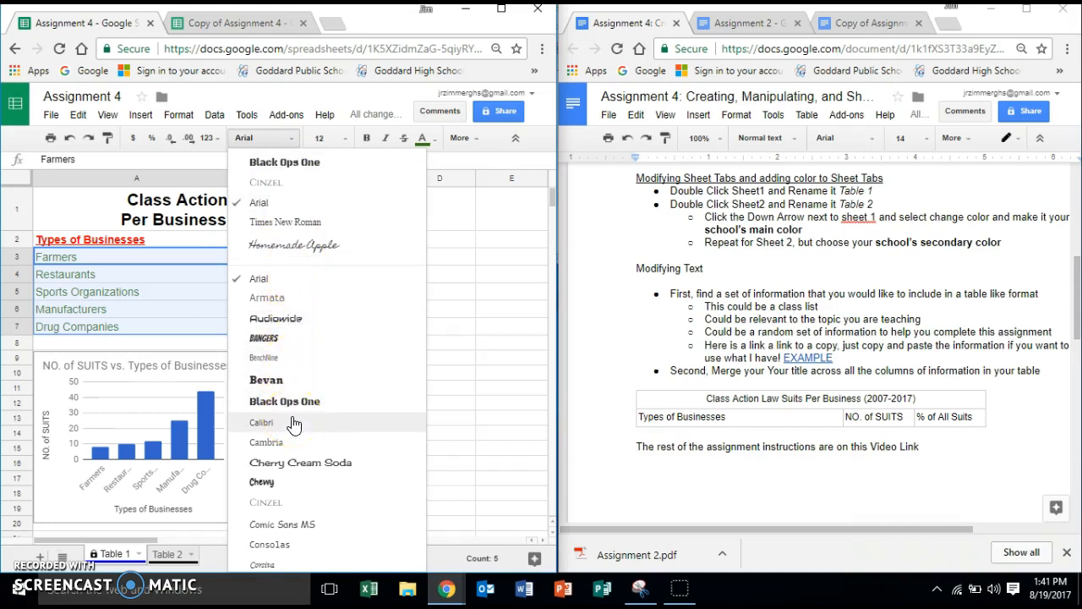
pyautogui.click(301, 462)
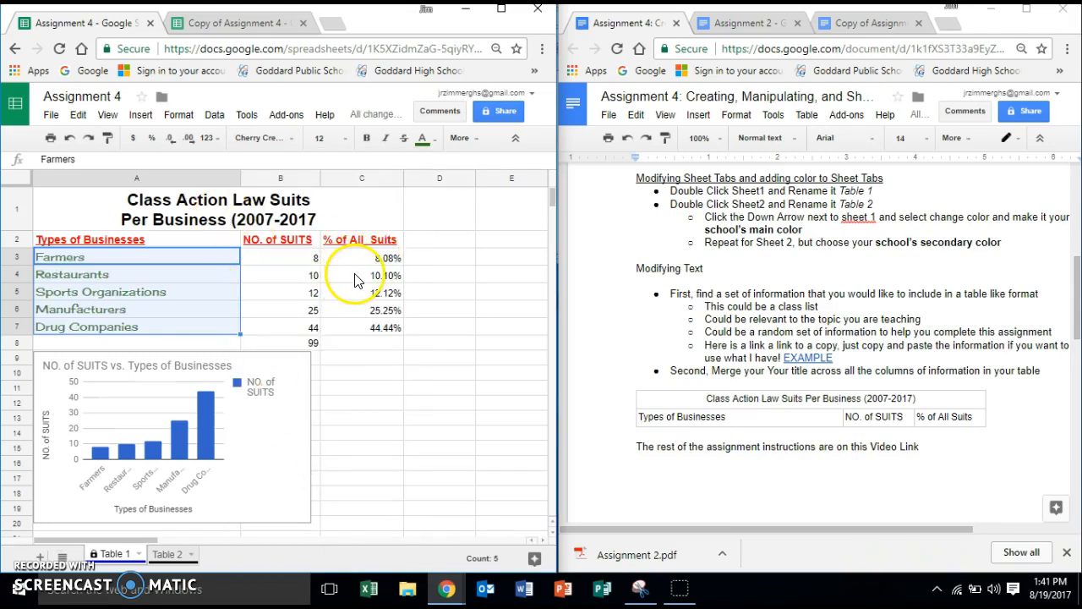
# Center the NO. of SUITS values in B3:B8 horizontally
pyautogui.click(284, 256)
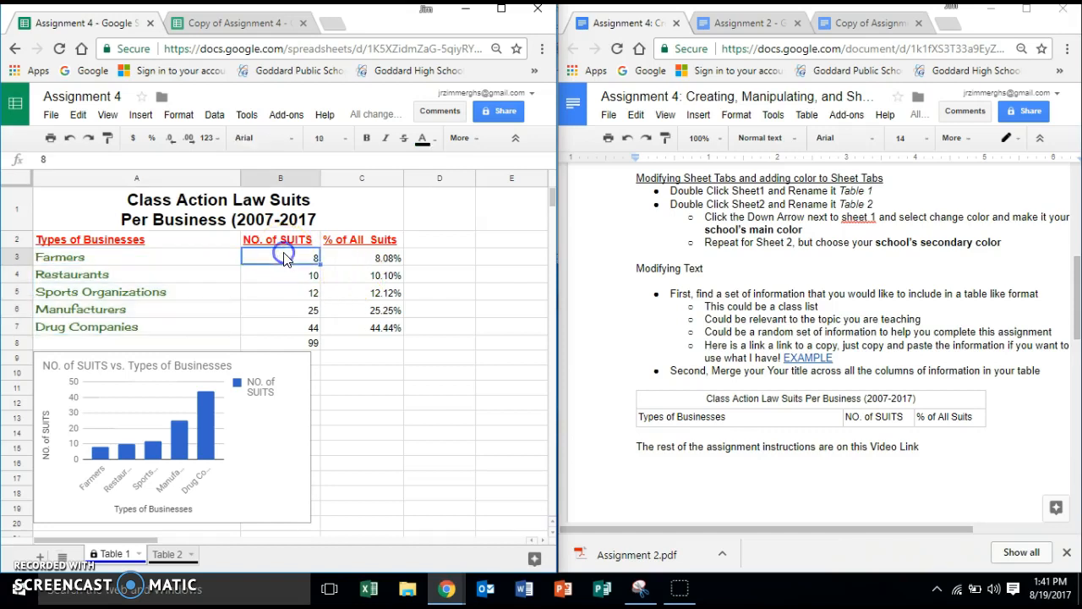
pyautogui.moveTo(284, 256); pyautogui.dragTo(285, 346)
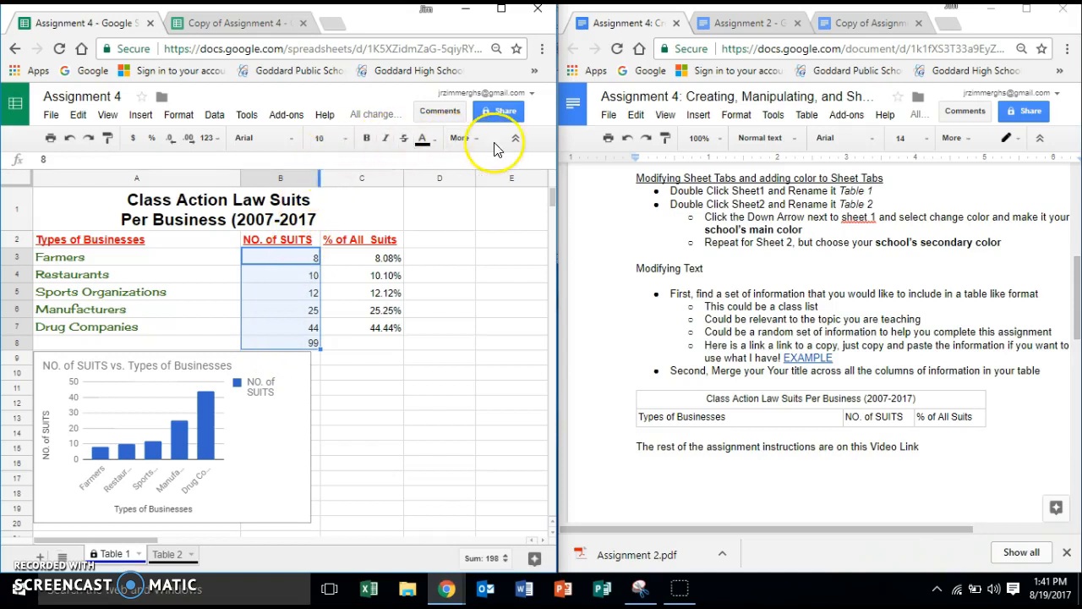
pyautogui.click(461, 138)
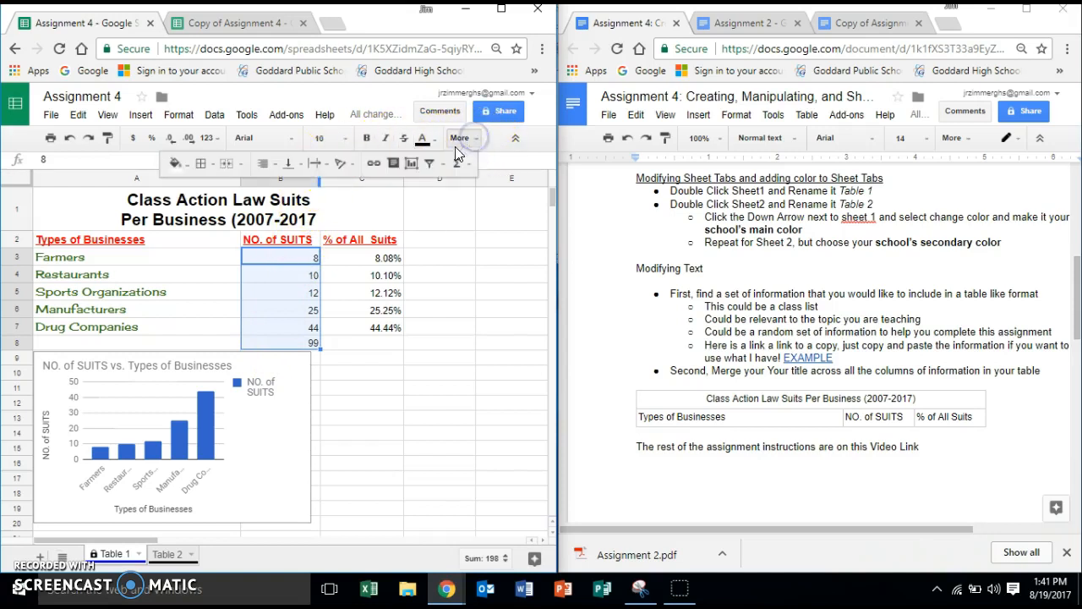
pyautogui.click(265, 163)
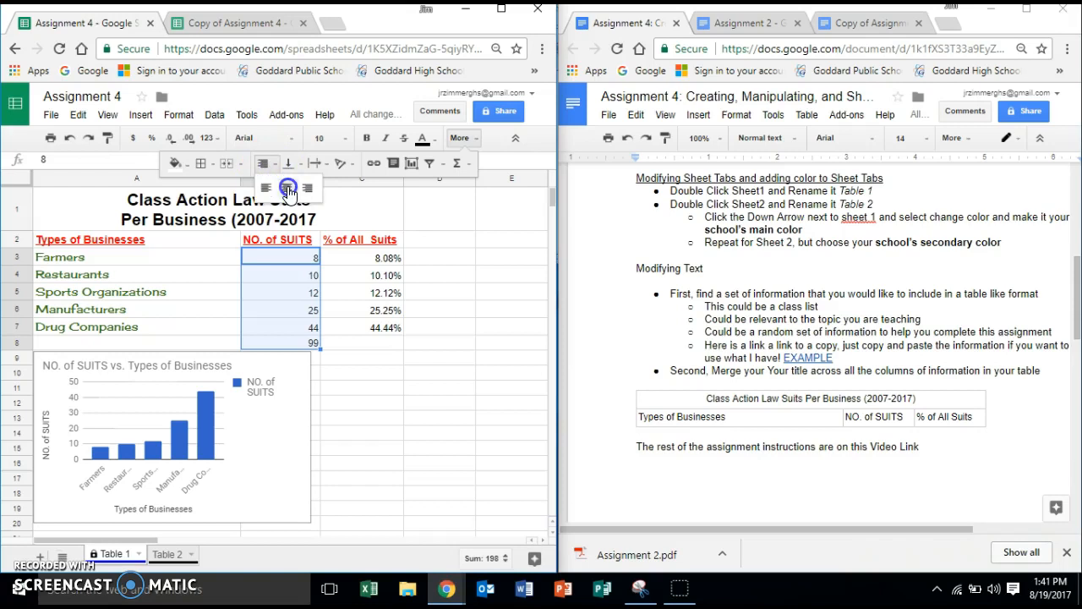
pyautogui.click(285, 188)
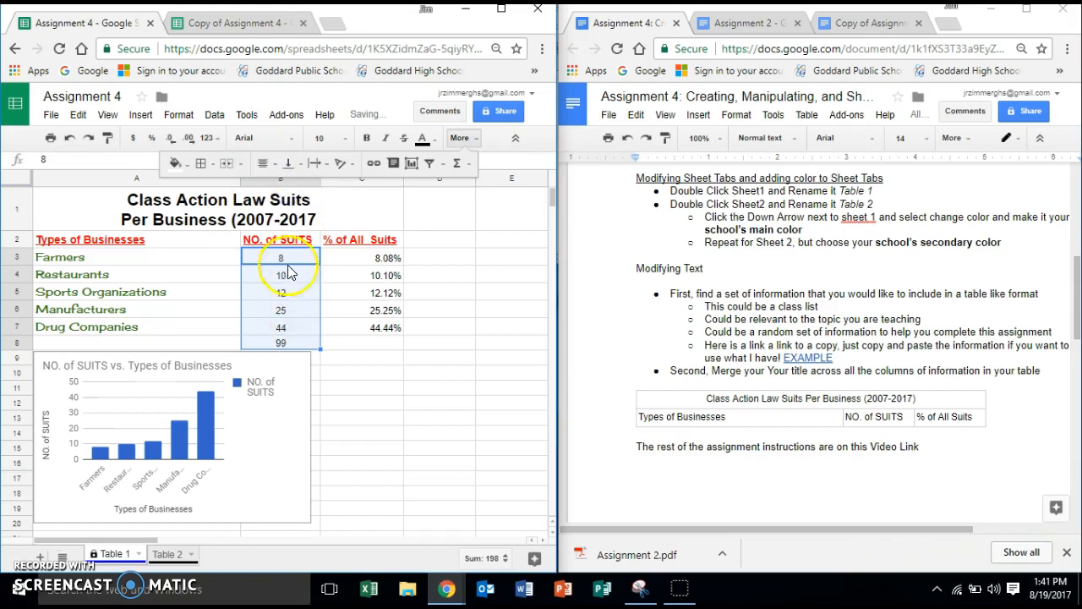
# Replace the Farmers percentage in C3 with the formula =B3/B8
pyautogui.click(372, 265)
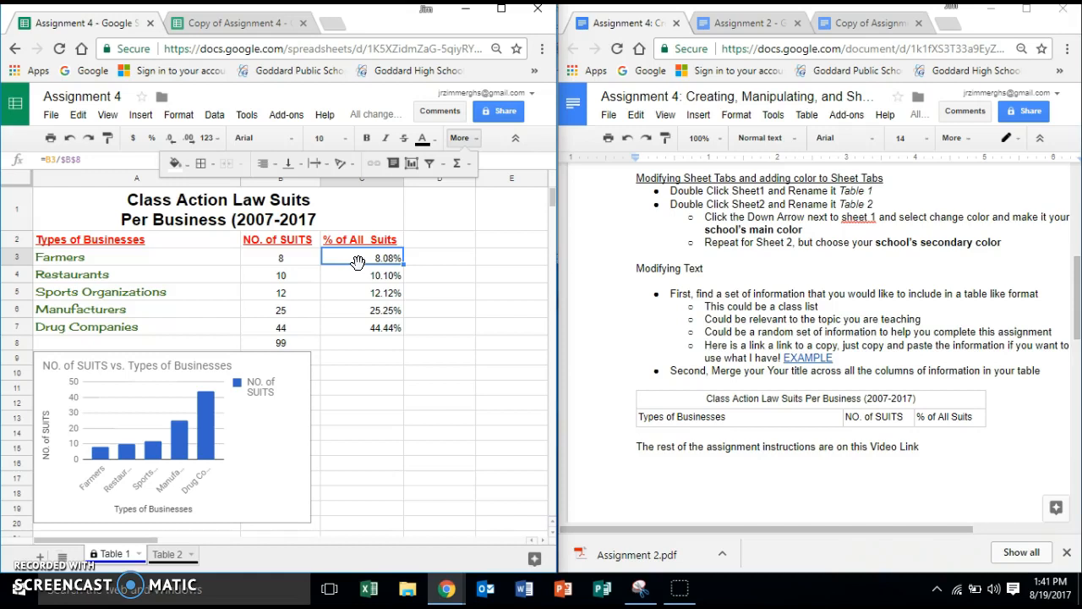
pyautogui.click(346, 256)
pyautogui.write('=')
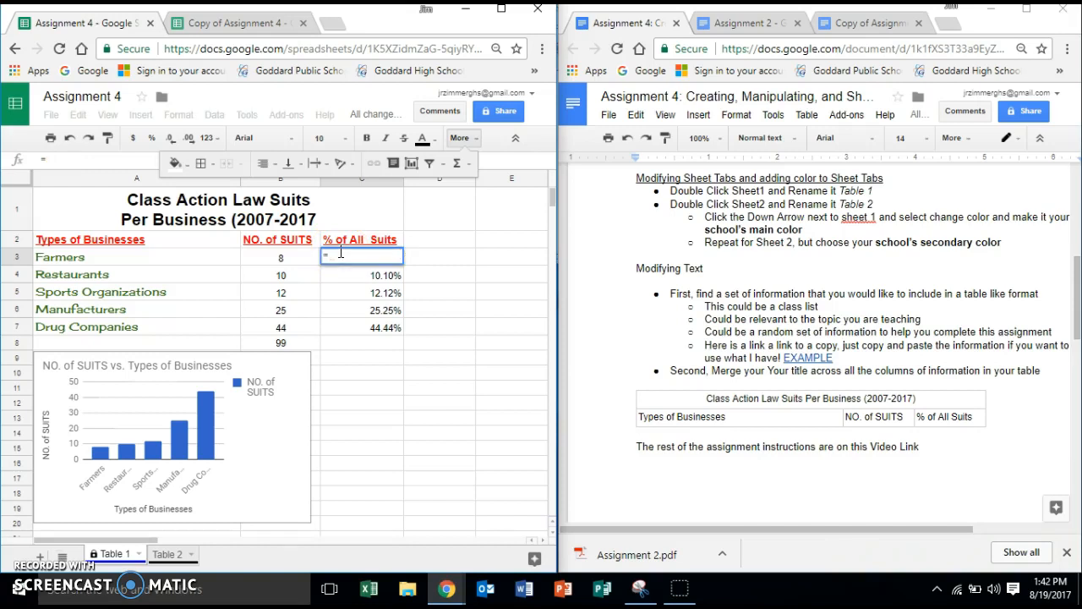
pyautogui.click(293, 263)
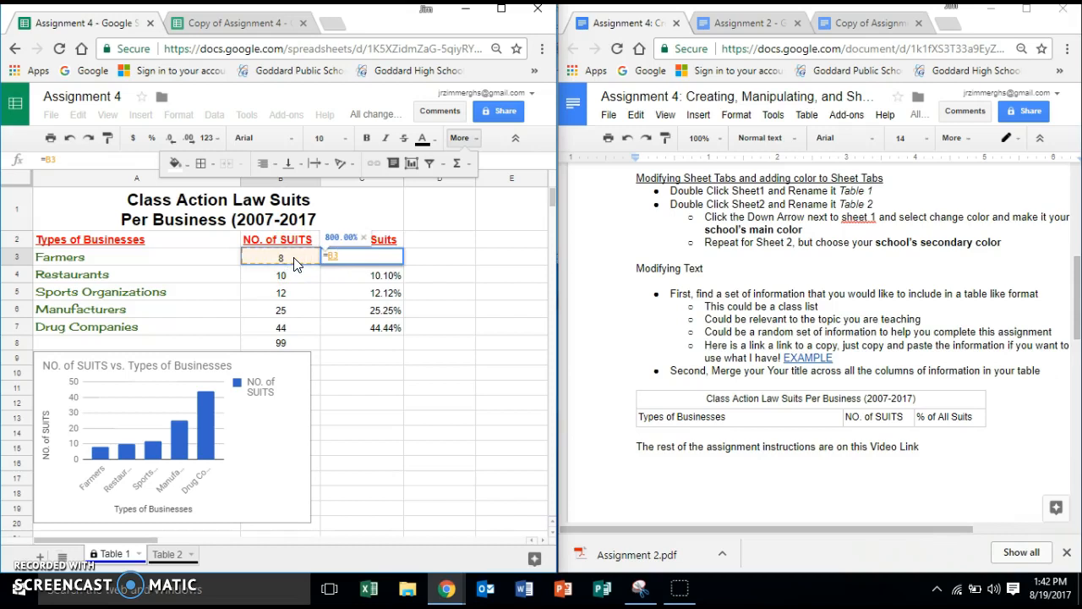
pyautogui.click(293, 264)
pyautogui.click(290, 282)
pyautogui.write('/')
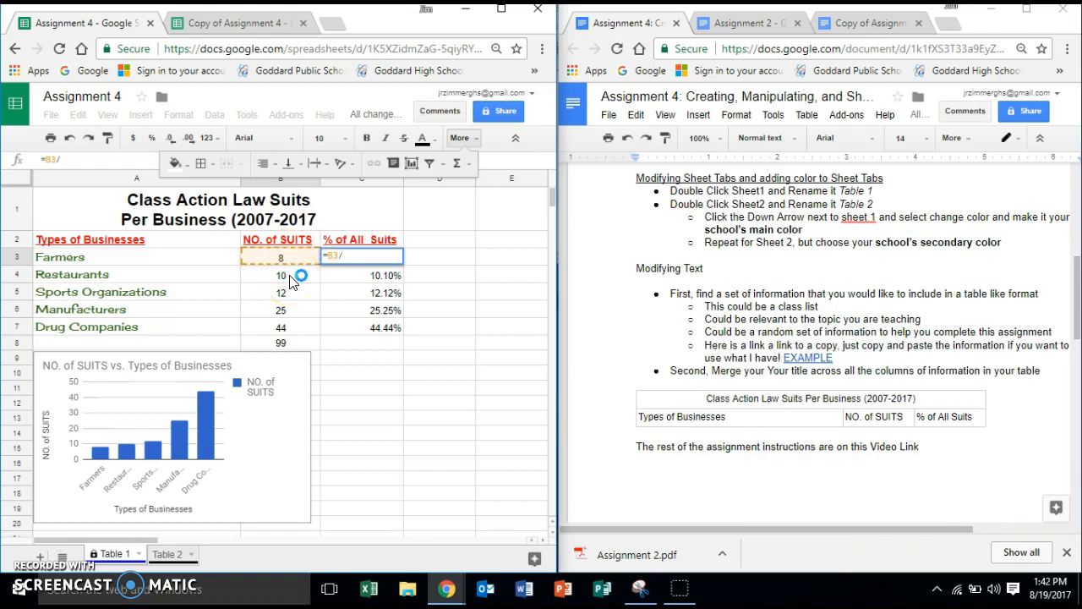
pyautogui.click(300, 344)
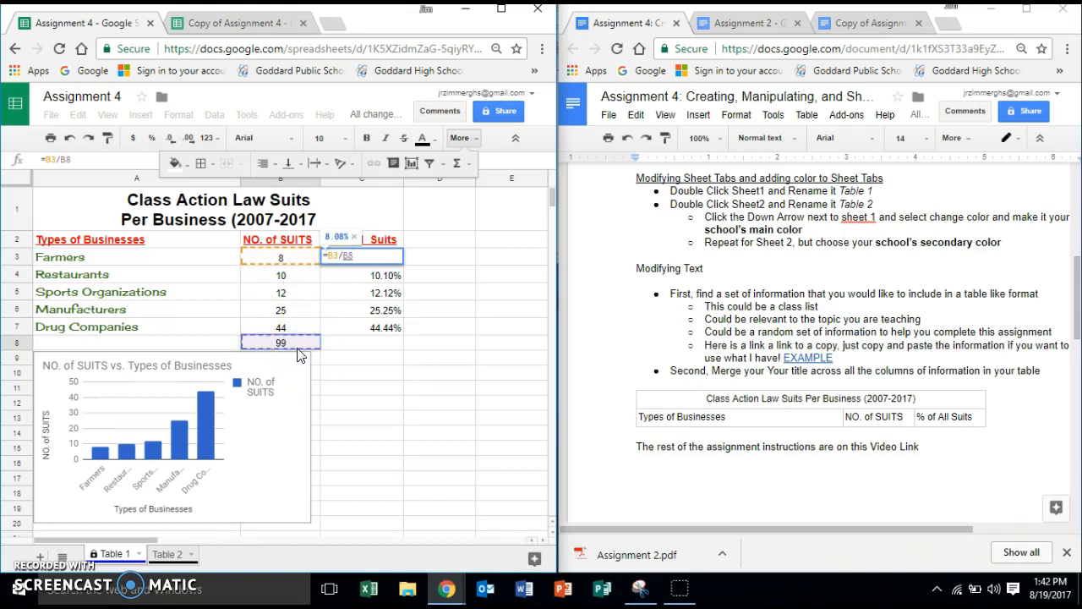
pyautogui.press('Return')
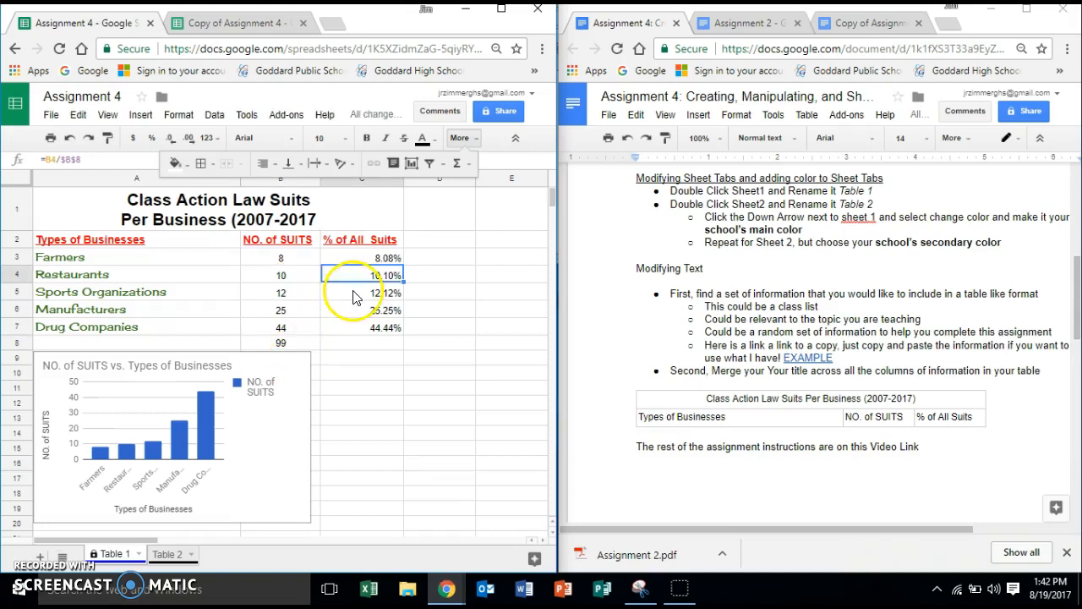
# Re-enter the total of the suits in B8 with the SUM function over B3:B7
pyautogui.click(299, 347)
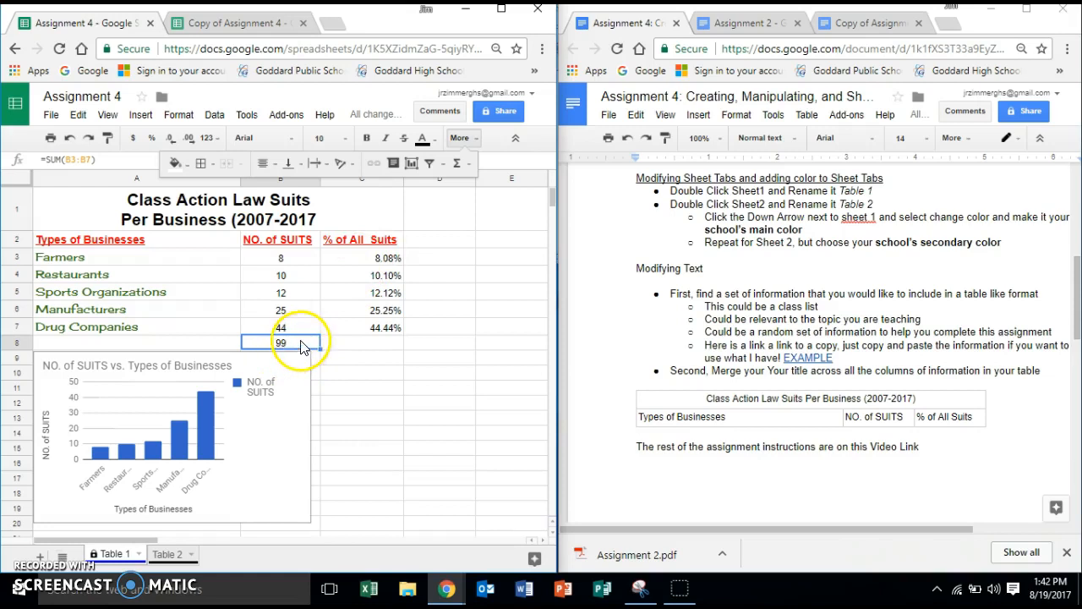
pyautogui.click(471, 165)
pyautogui.click(440, 187)
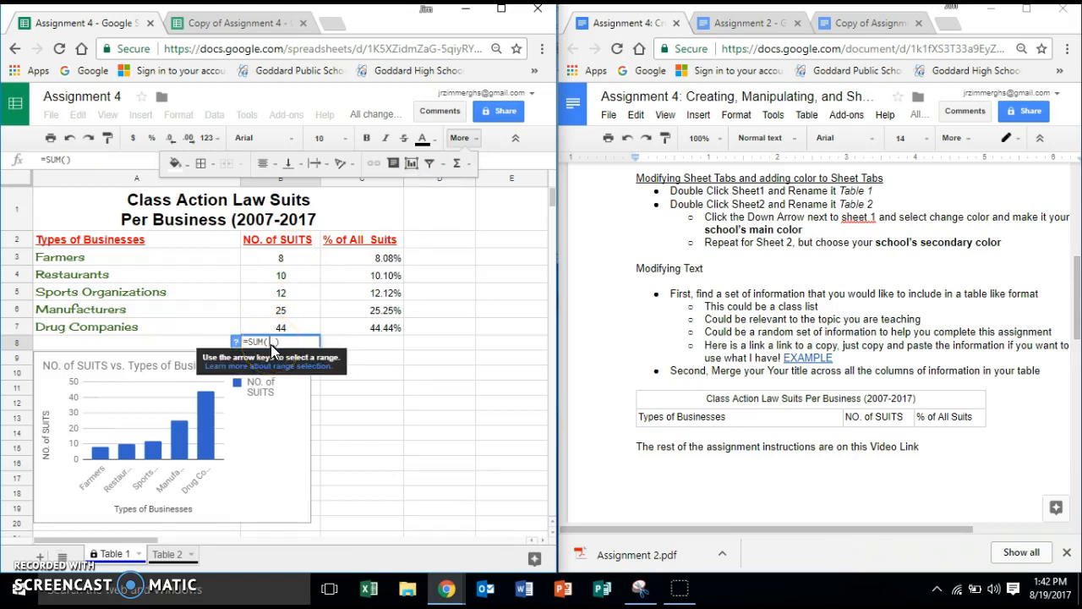
pyautogui.moveTo(285, 258); pyautogui.dragTo(311, 328)
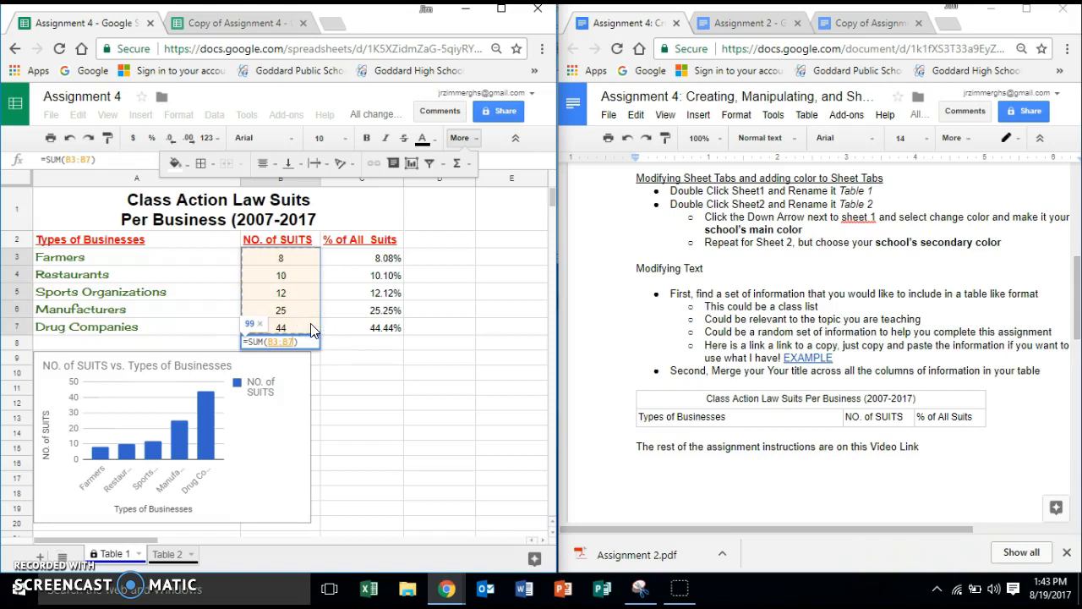
pyautogui.press('Return')
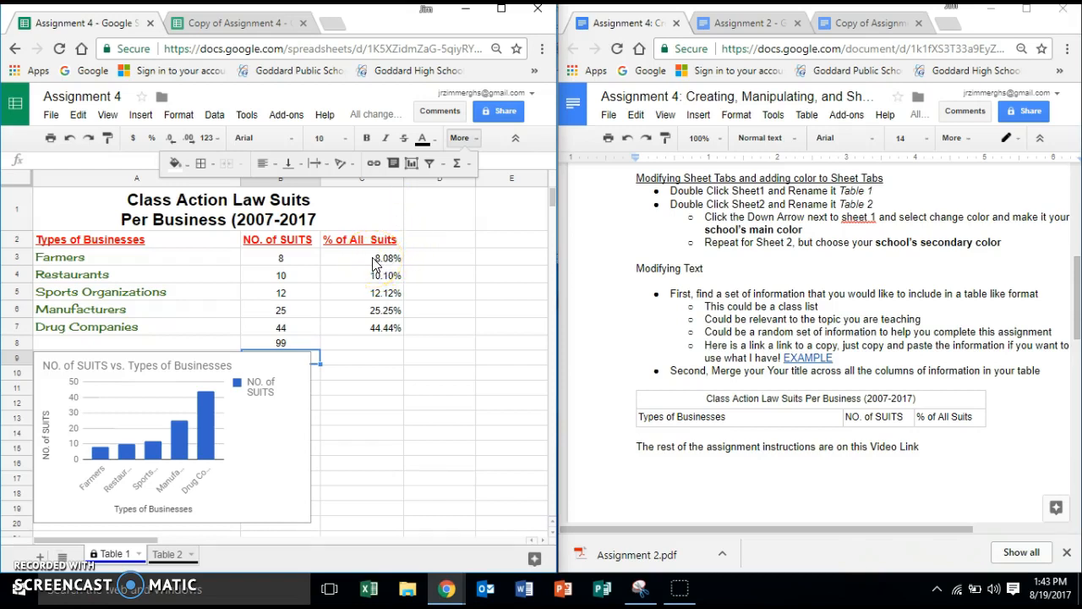
# Make the total's reference in the C3 formula absolute so that it reads =B3/$B$8
pyautogui.doubleClick(373, 261)
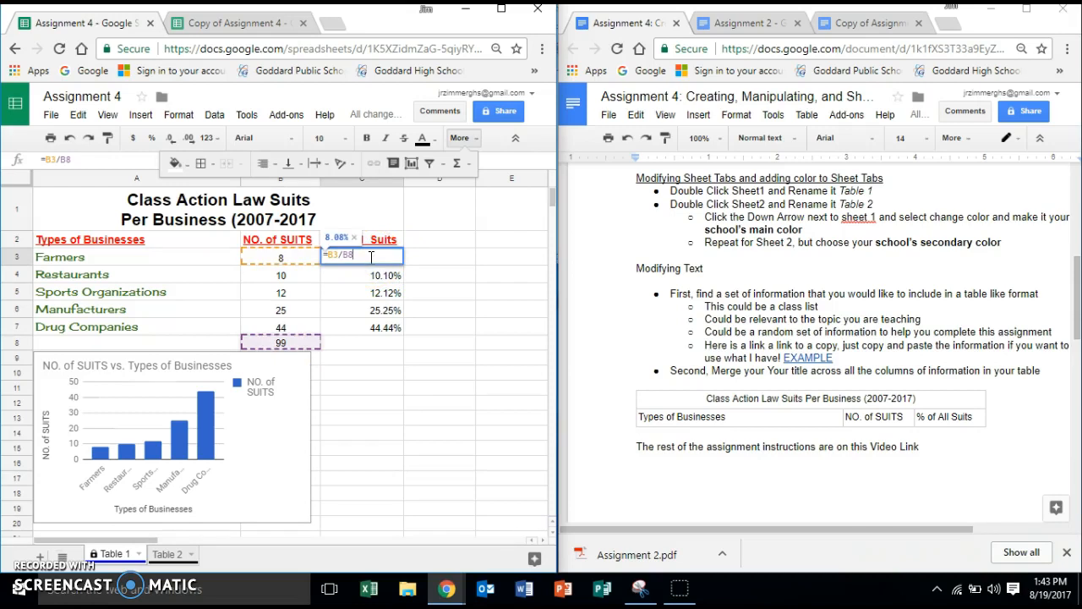
pyautogui.click(344, 256)
pyautogui.write('$B$')
pyautogui.click(333, 255)
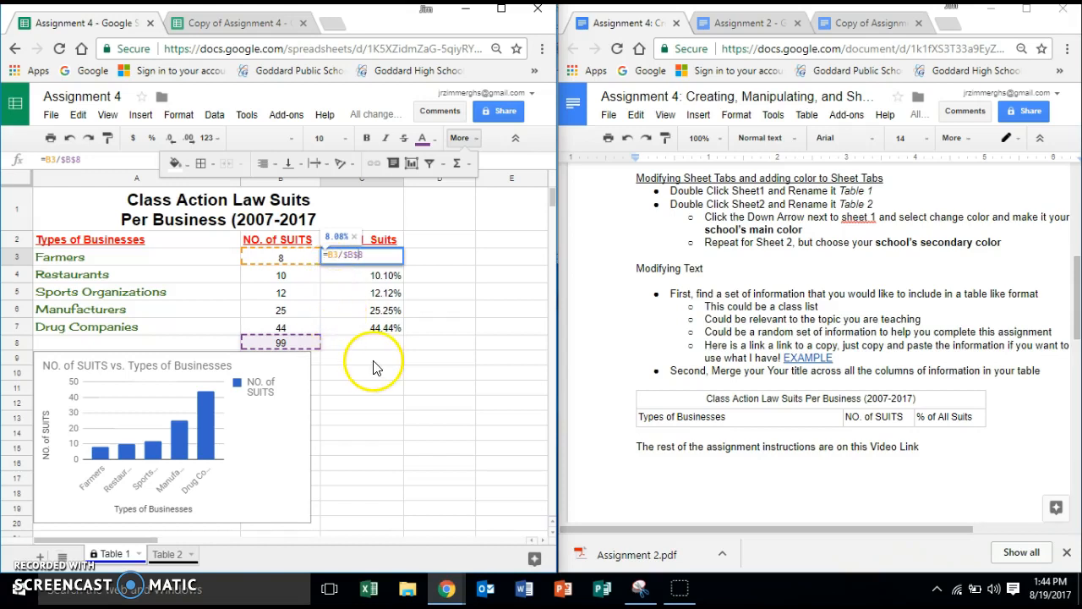
pyautogui.press('Return')
# Fill the percentage formula from C3 down the % of All Suits column through C7
pyautogui.click(360, 259)
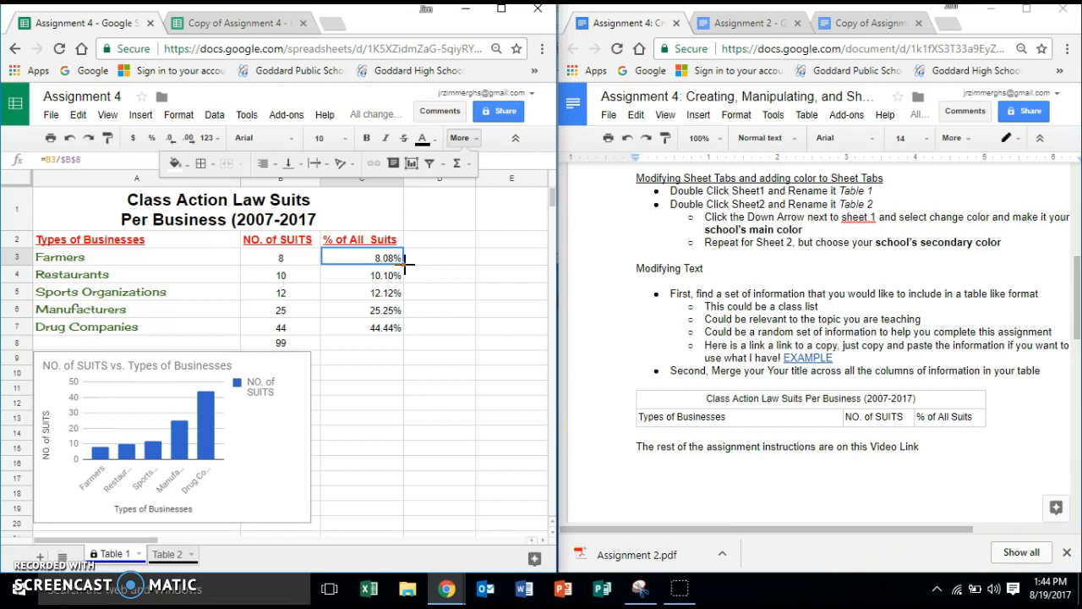
pyautogui.moveTo(405, 264); pyautogui.dragTo(407, 263)
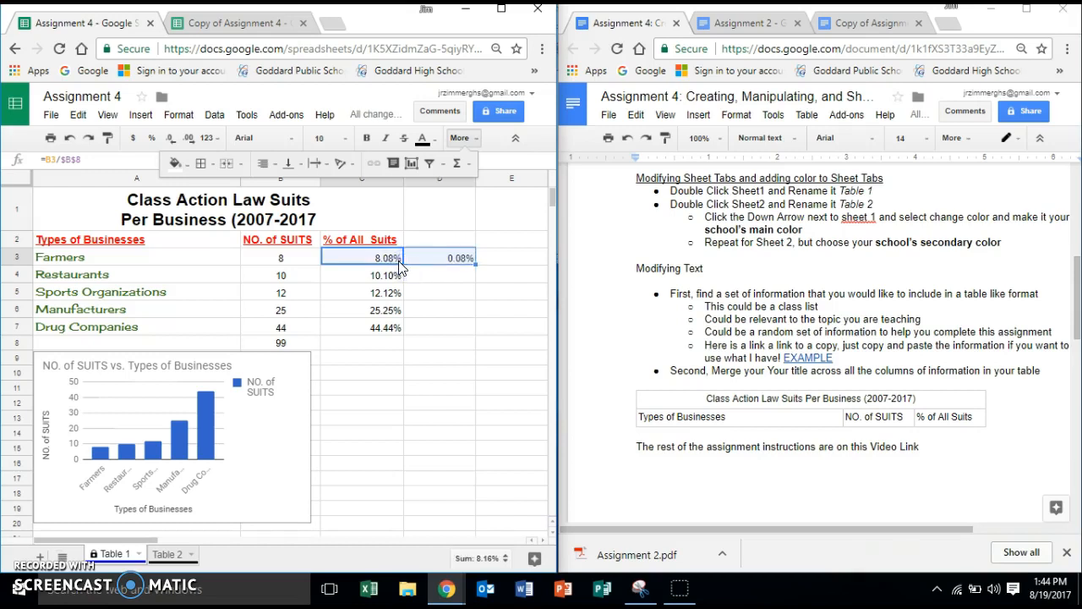
pyautogui.hotkey('ctrl', 'z')
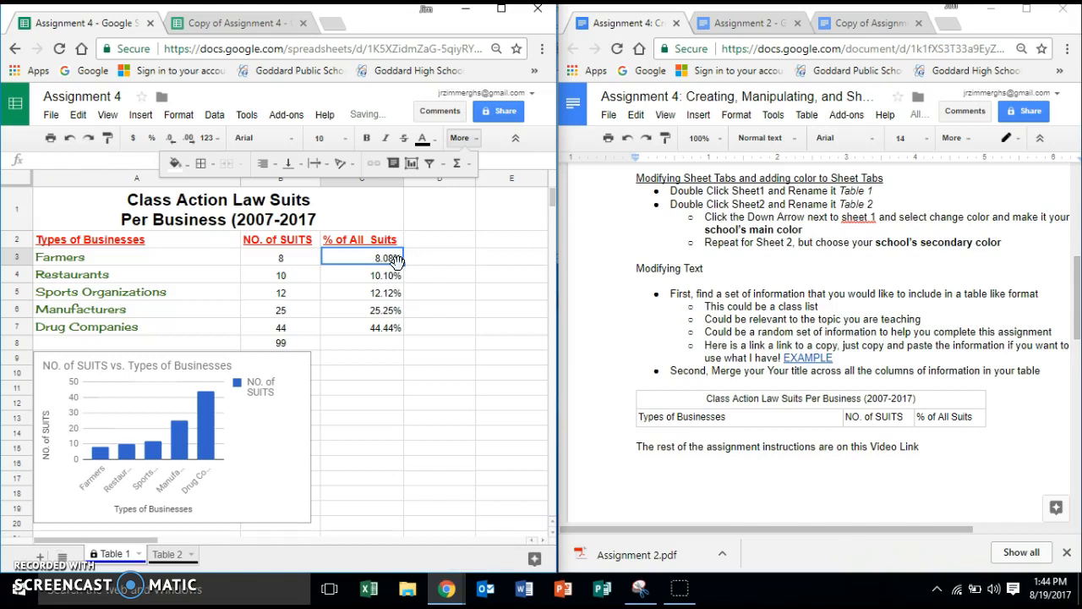
pyautogui.moveTo(406, 265); pyautogui.dragTo(402, 309)
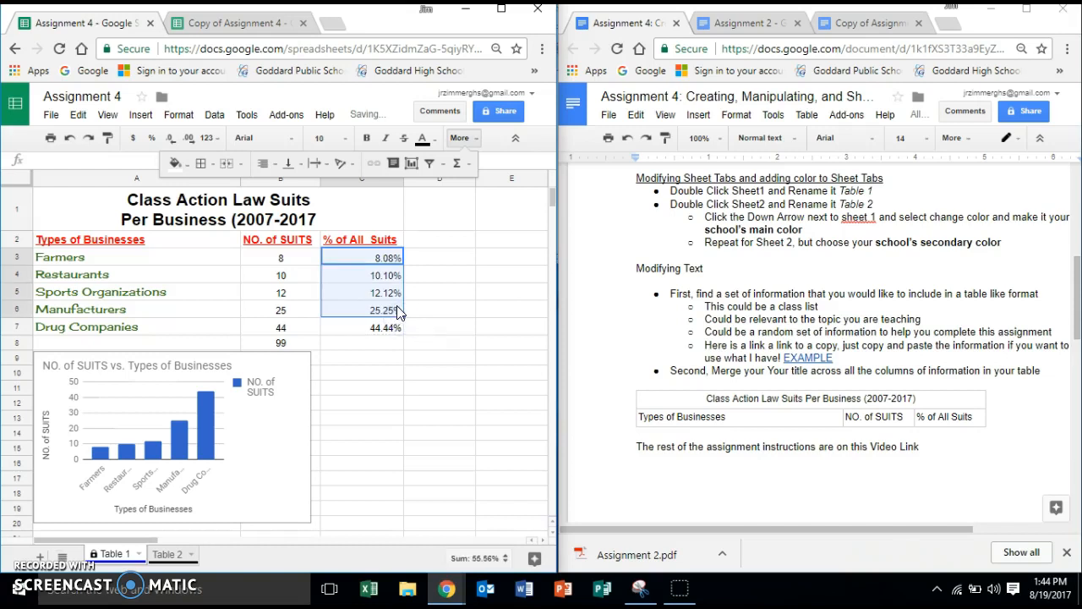
pyautogui.click(415, 308)
pyautogui.click(394, 311)
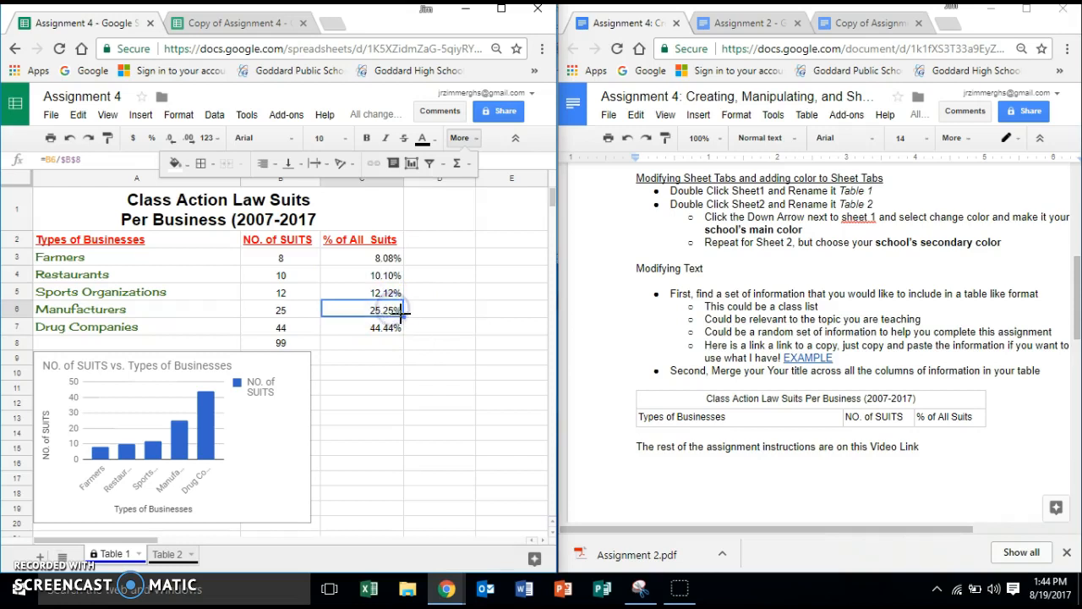
pyautogui.moveTo(404, 318); pyautogui.dragTo(407, 331)
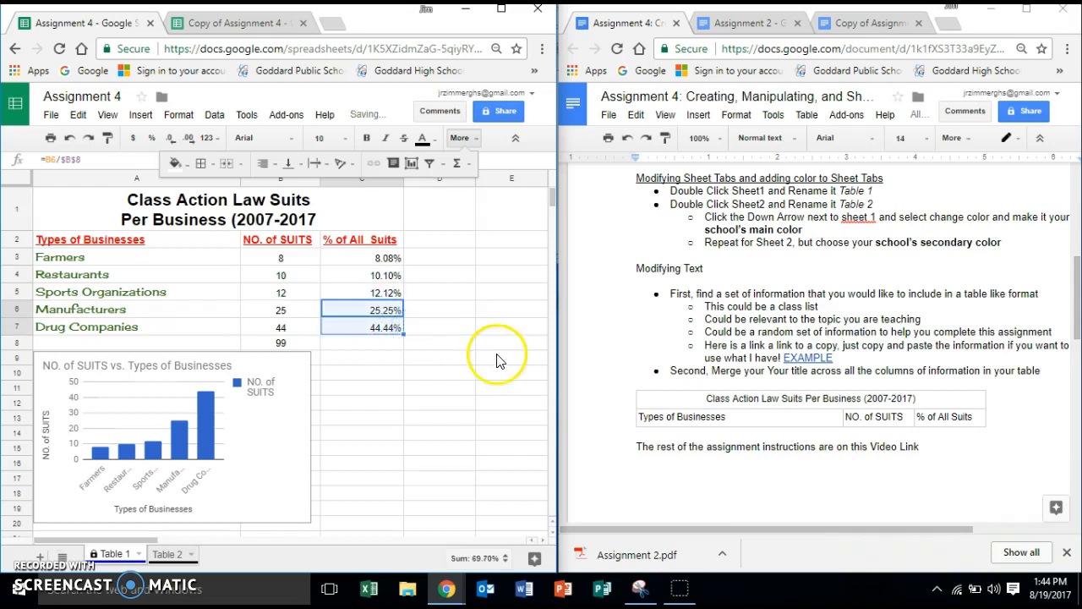
pyautogui.click(431, 314)
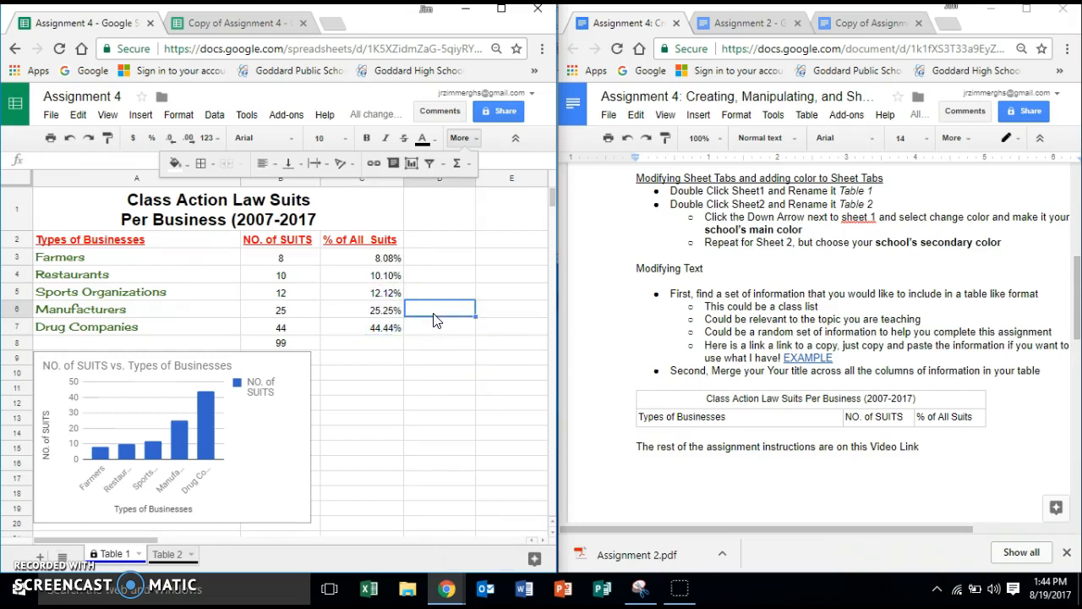
# Sort the range A3:C7 by Column B in ascending order (A → Z), without a header row
pyautogui.click(112, 263)
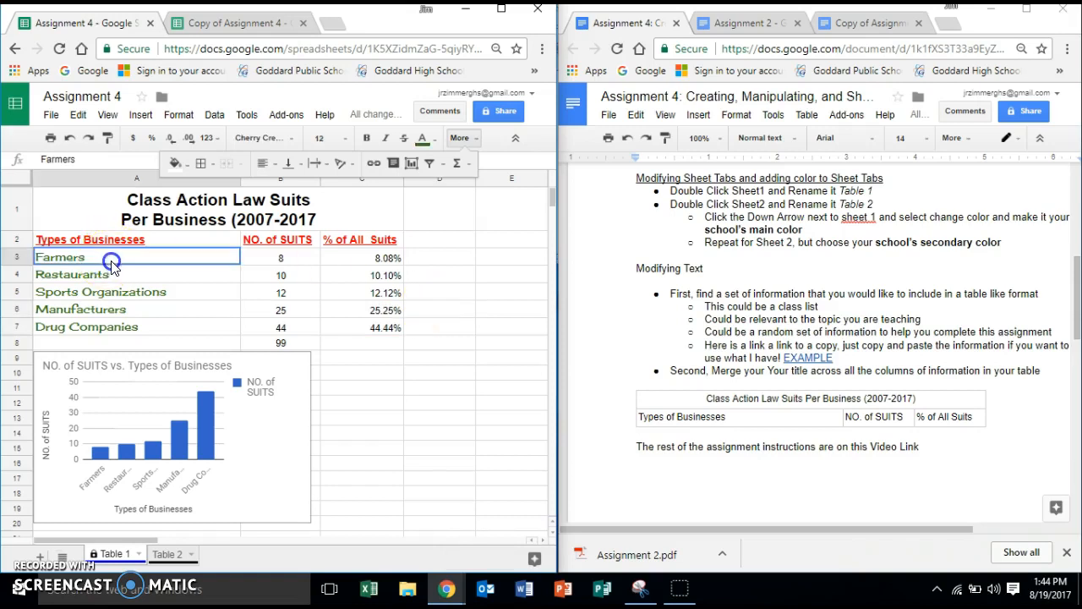
pyautogui.moveTo(112, 263); pyautogui.dragTo(358, 334)
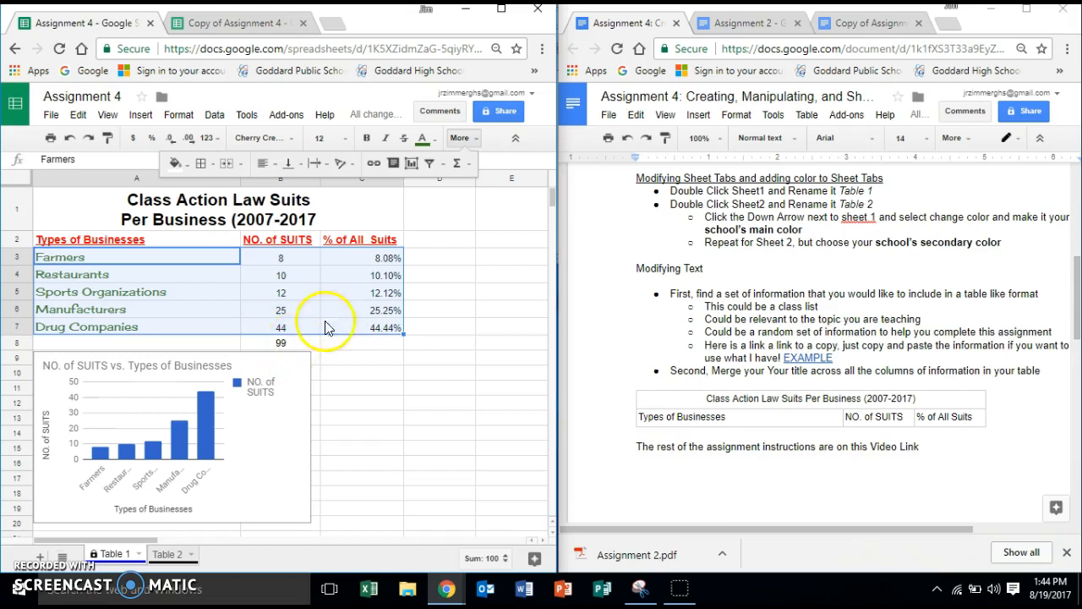
pyautogui.click(214, 115)
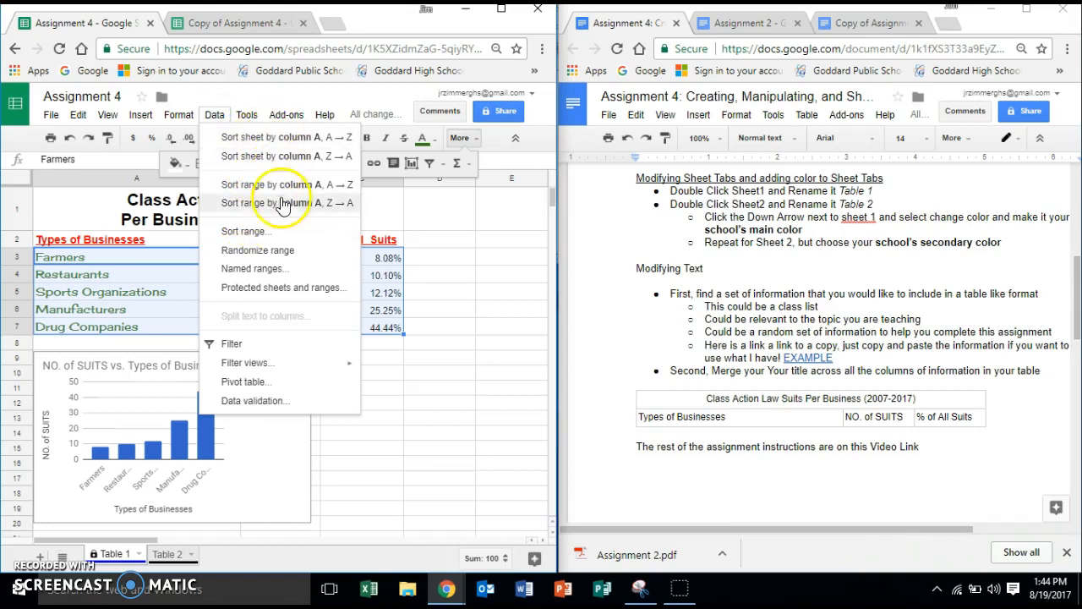
pyautogui.click(254, 233)
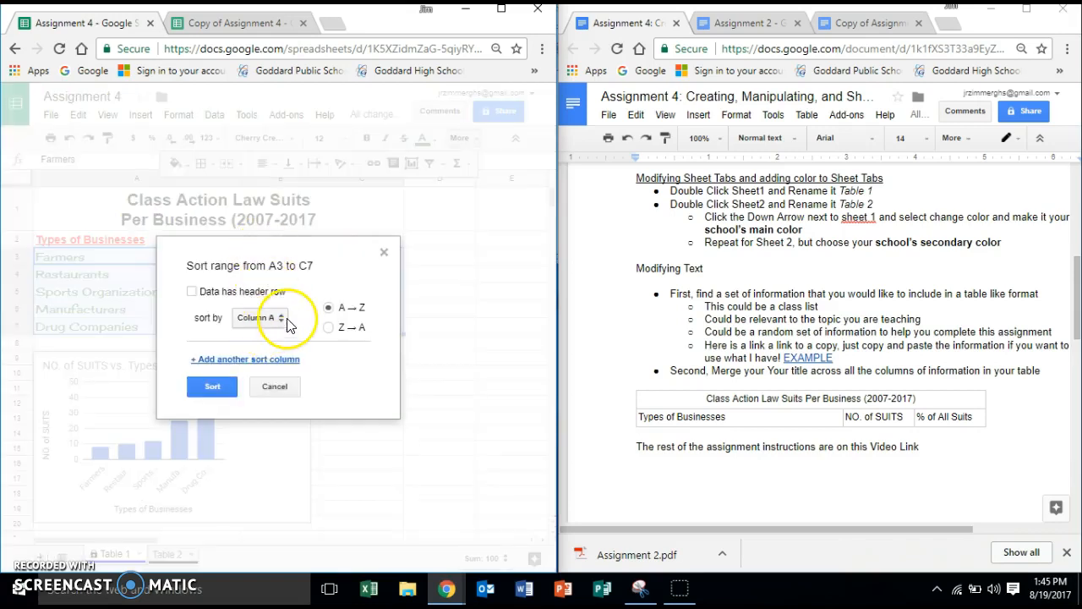
pyautogui.click(281, 318)
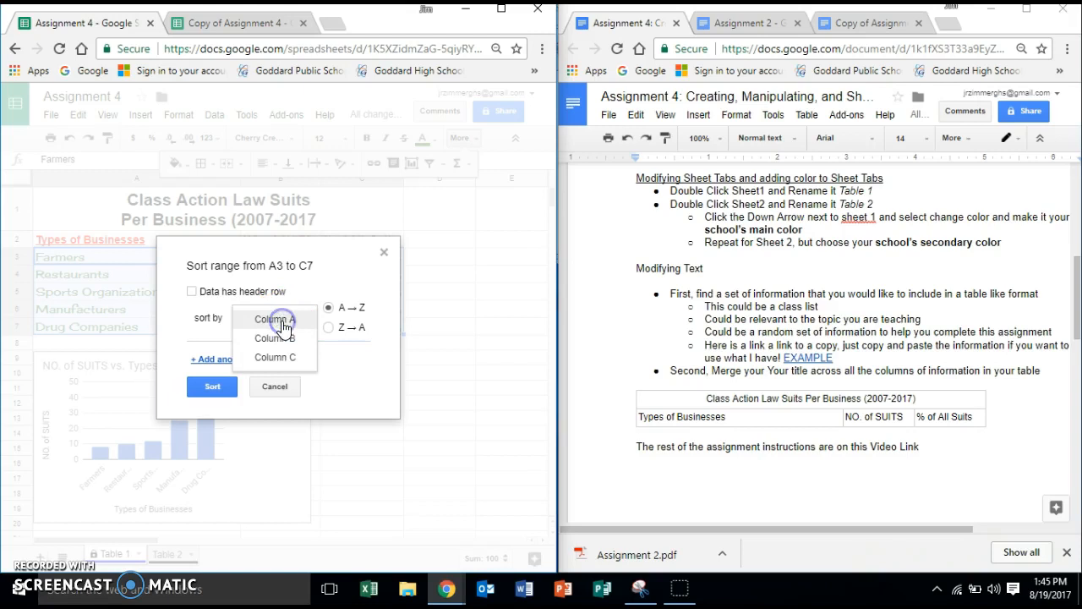
pyautogui.click(280, 338)
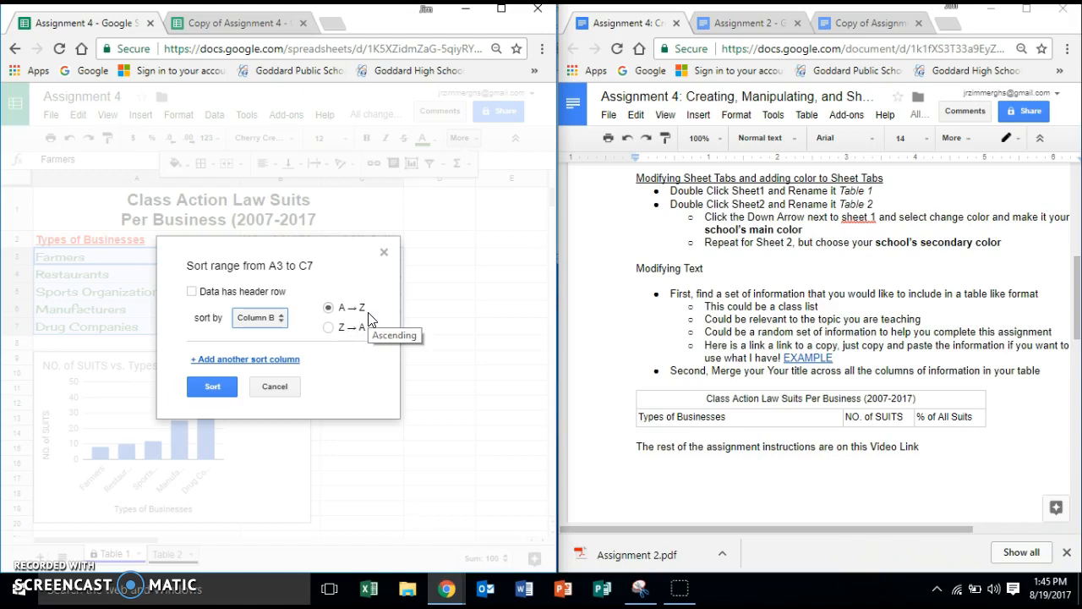
pyautogui.click(213, 387)
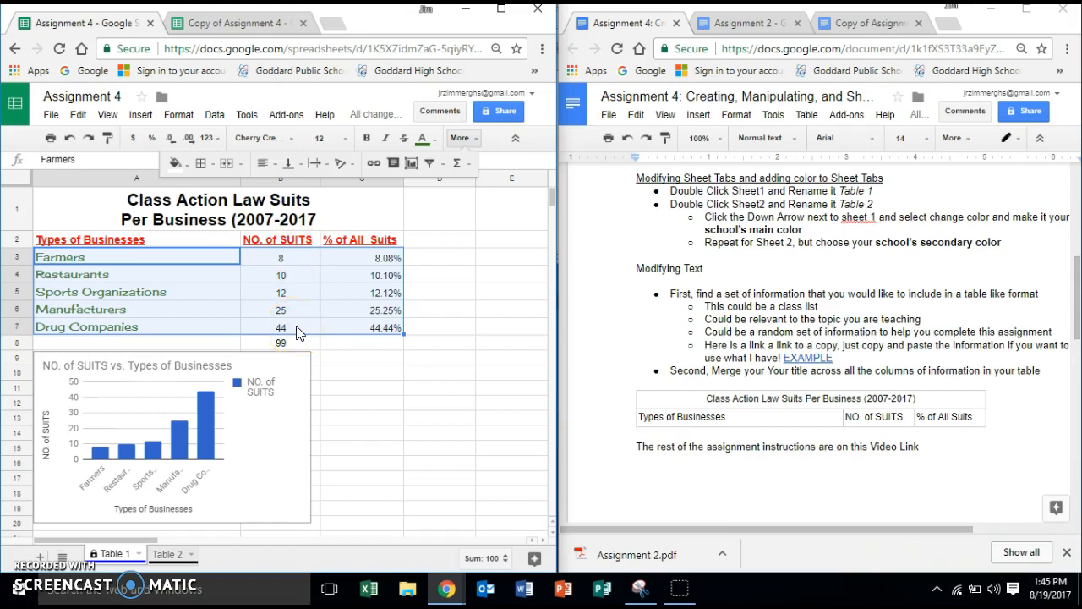
pyautogui.click(282, 176)
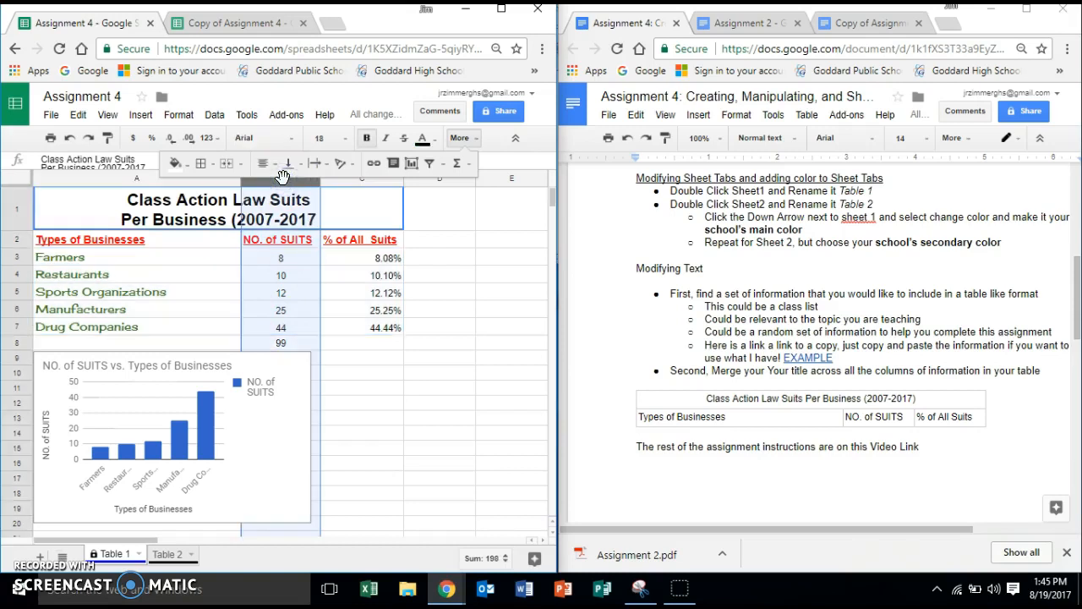
pyautogui.click(326, 378)
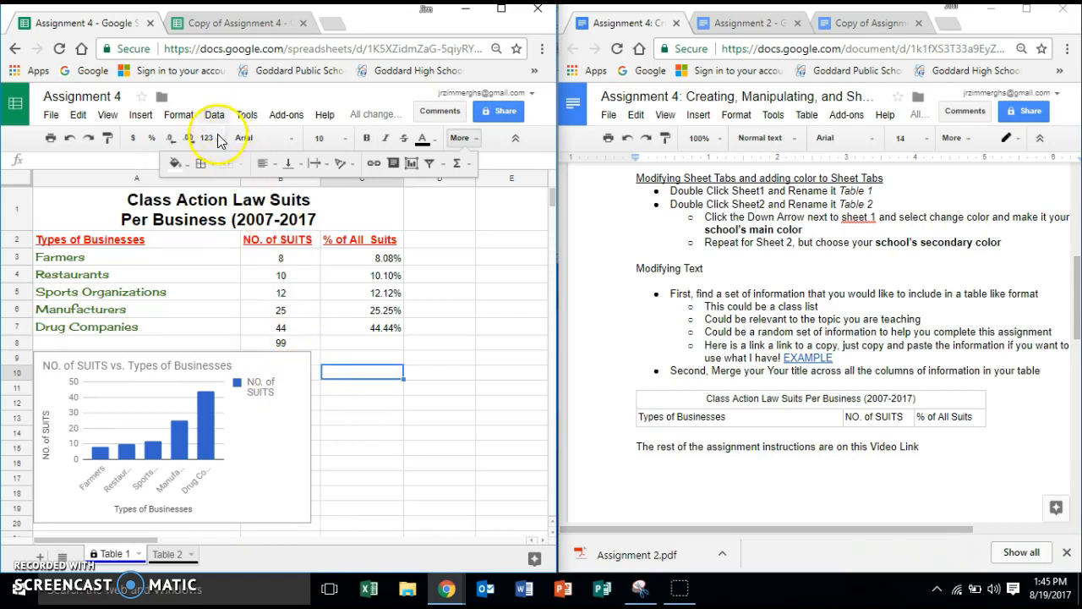
pyautogui.click(88, 245)
pyautogui.moveTo(188, 247); pyautogui.dragTo(376, 329)
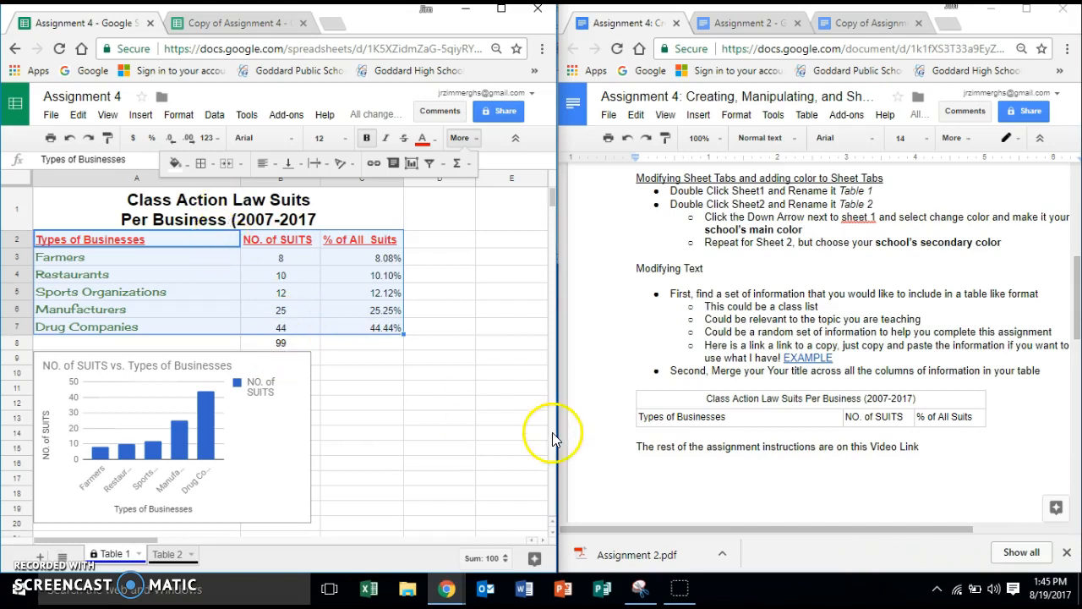
pyautogui.click(459, 381)
# Insert a column chart from the Types of Businesses and NO. of SUITS data in A2:B7
pyautogui.moveTo(146, 242); pyautogui.dragTo(281, 328)
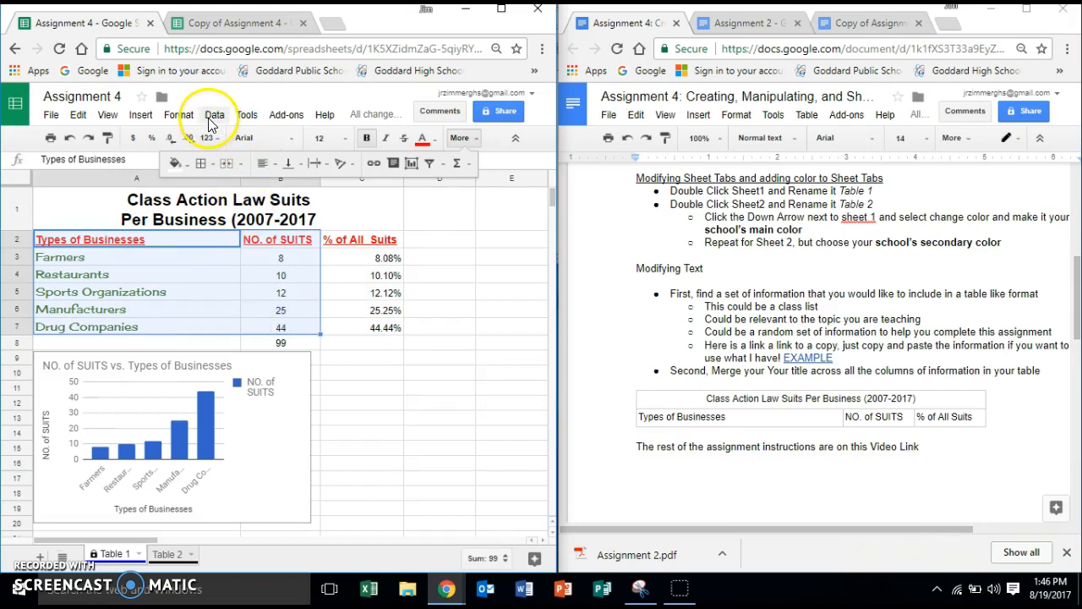
pyautogui.click(141, 115)
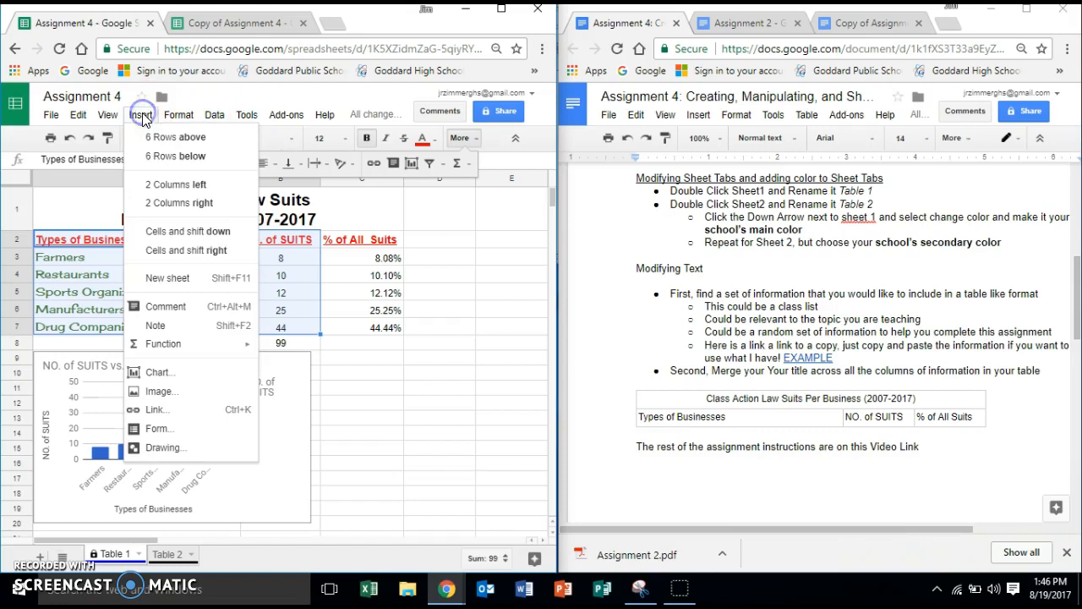
pyautogui.click(164, 374)
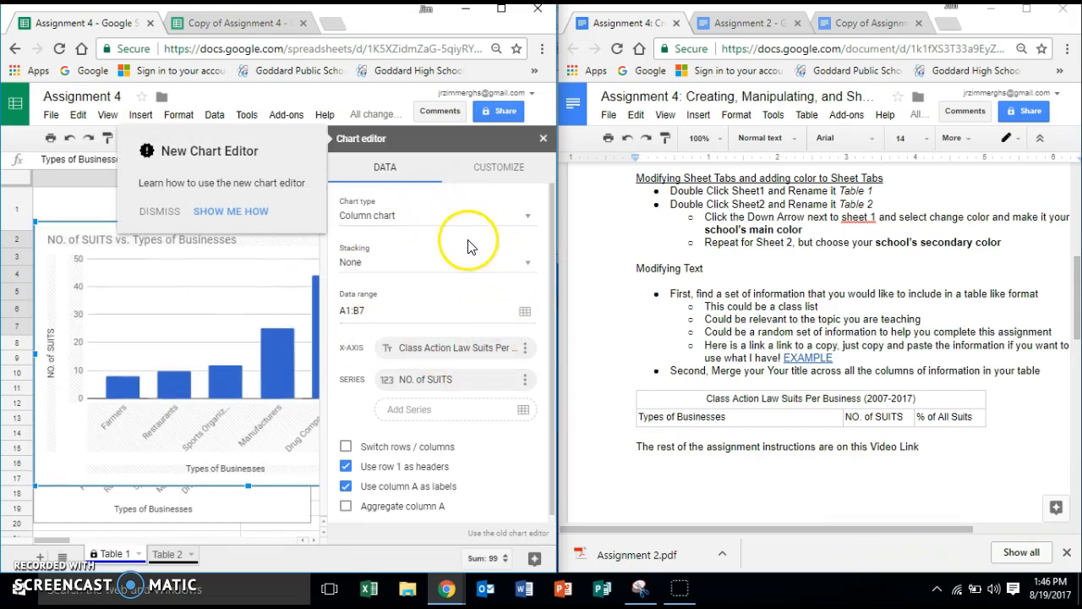
# Review the available chart types, the data settings and the customization categories in the chart editor, and close it
pyautogui.click(528, 222)
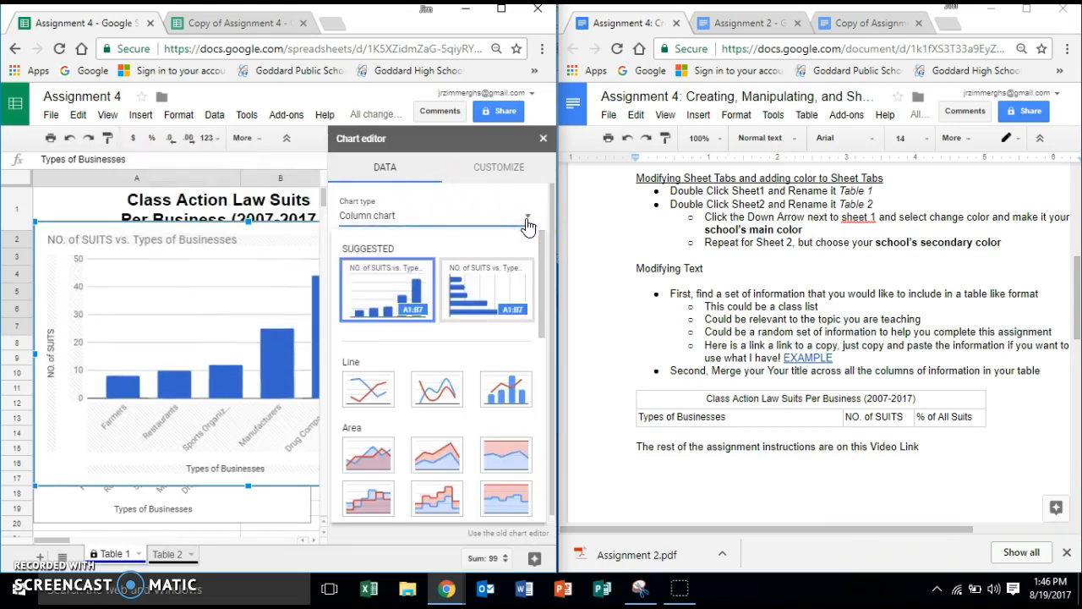
pyautogui.scroll(-5, 501, 330)
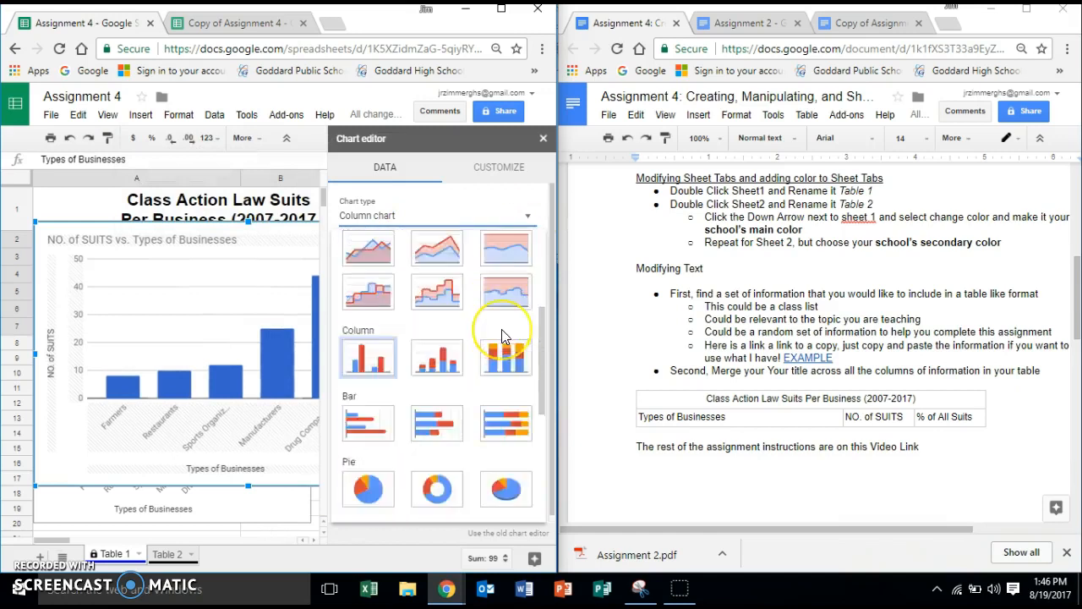
pyautogui.scroll(6, 503, 330)
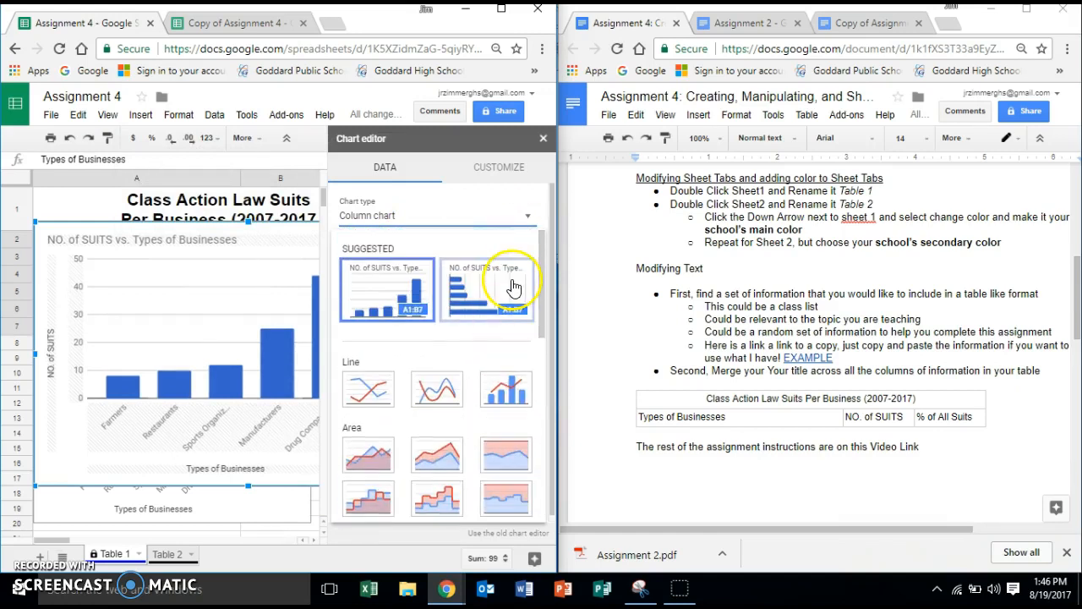
pyautogui.click(525, 218)
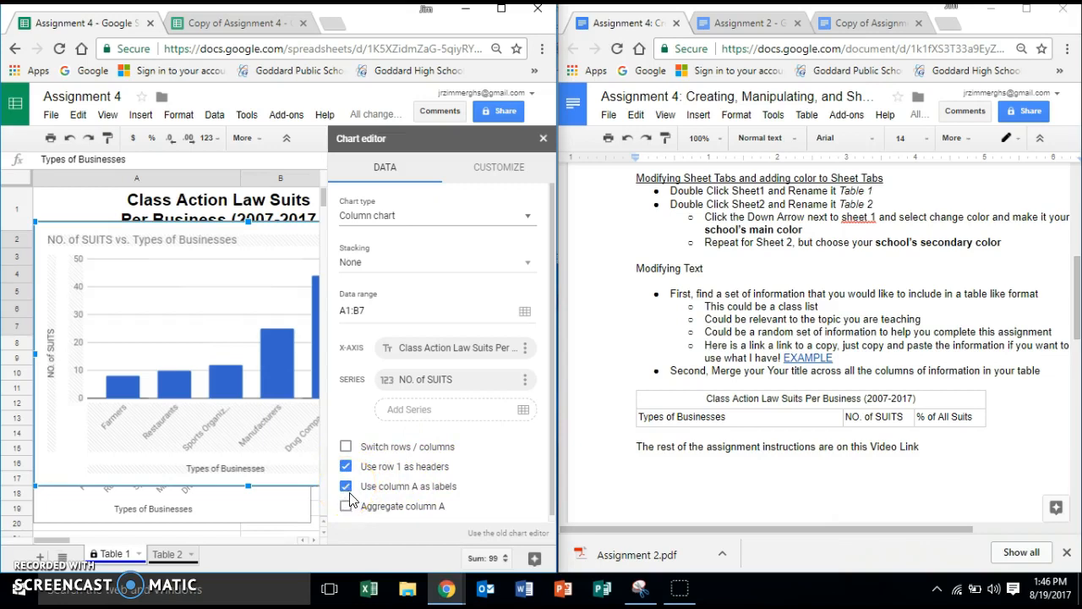
pyautogui.click(499, 169)
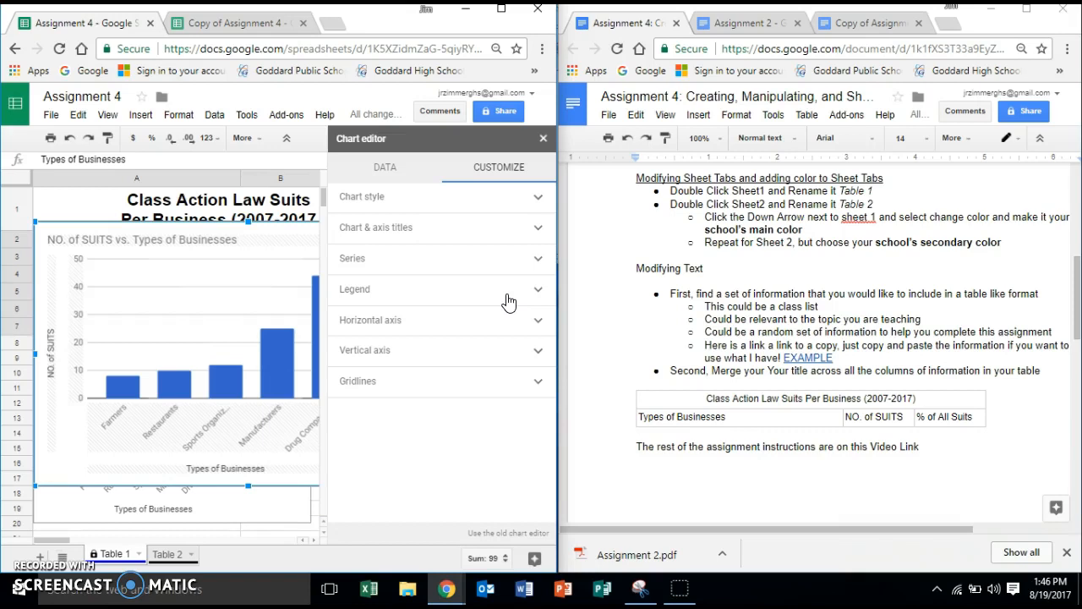
pyautogui.click(543, 139)
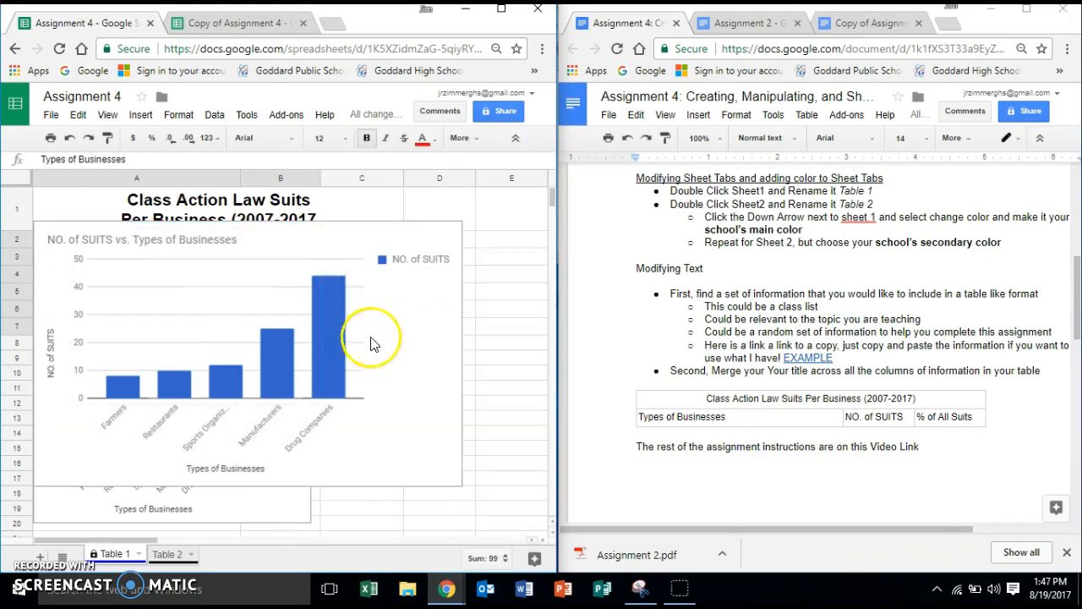
# Remove the newly inserted larger chart that covers the table, keeping only the original chart
pyautogui.scroll(-2, 392, 376)
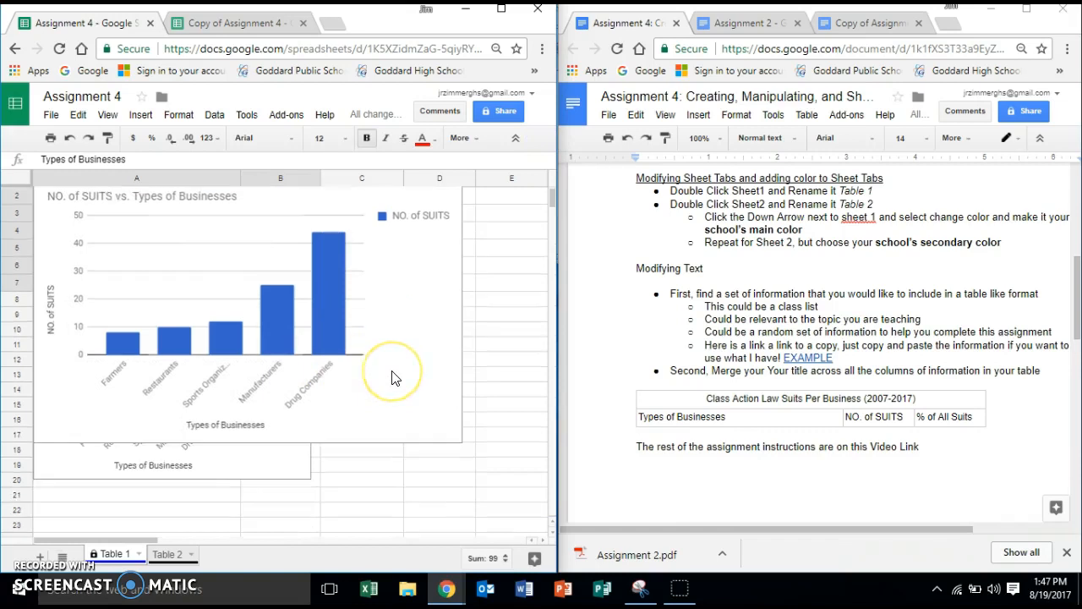
pyautogui.click(378, 355)
pyautogui.moveTo(379, 351); pyautogui.dragTo(393, 403)
pyautogui.scroll(2, 394, 307)
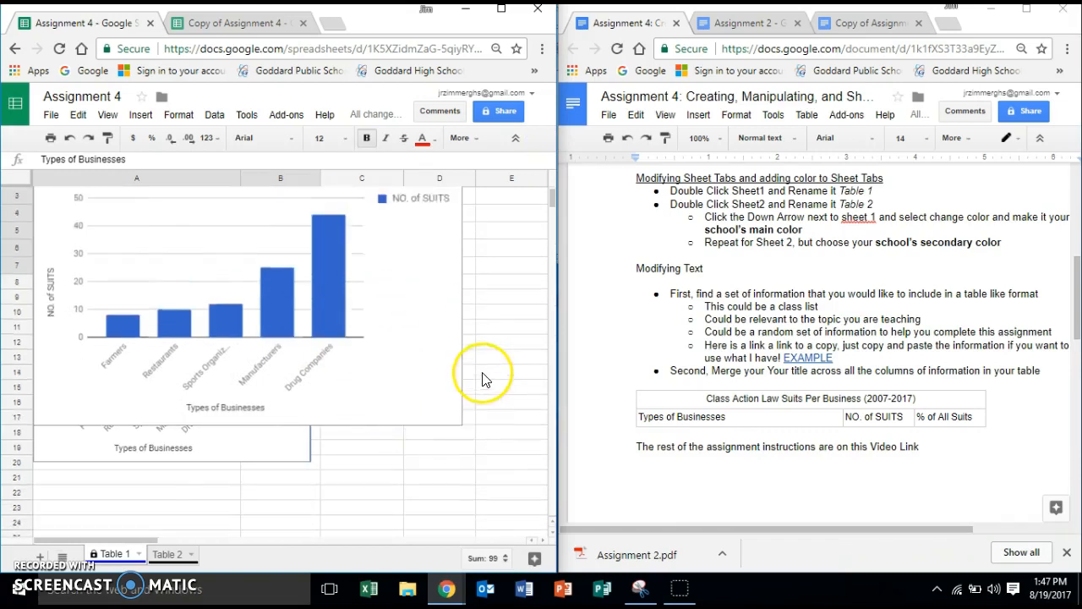
pyautogui.click(428, 367)
pyautogui.moveTo(427, 369); pyautogui.dragTo(388, 497)
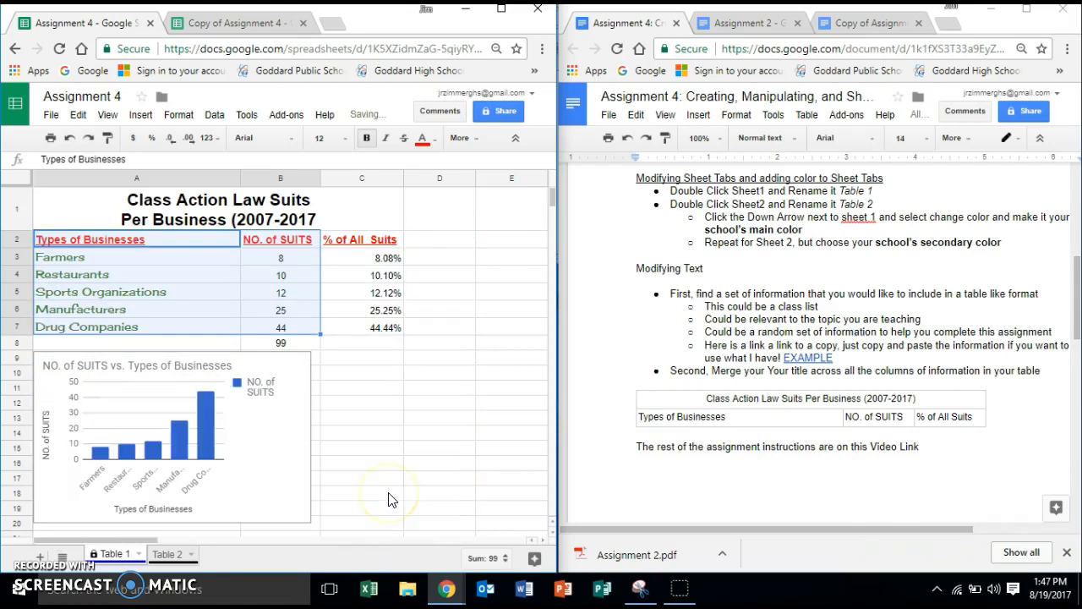
# Enlarge the original chart below the table slightly from its lower corner
pyautogui.click(258, 471)
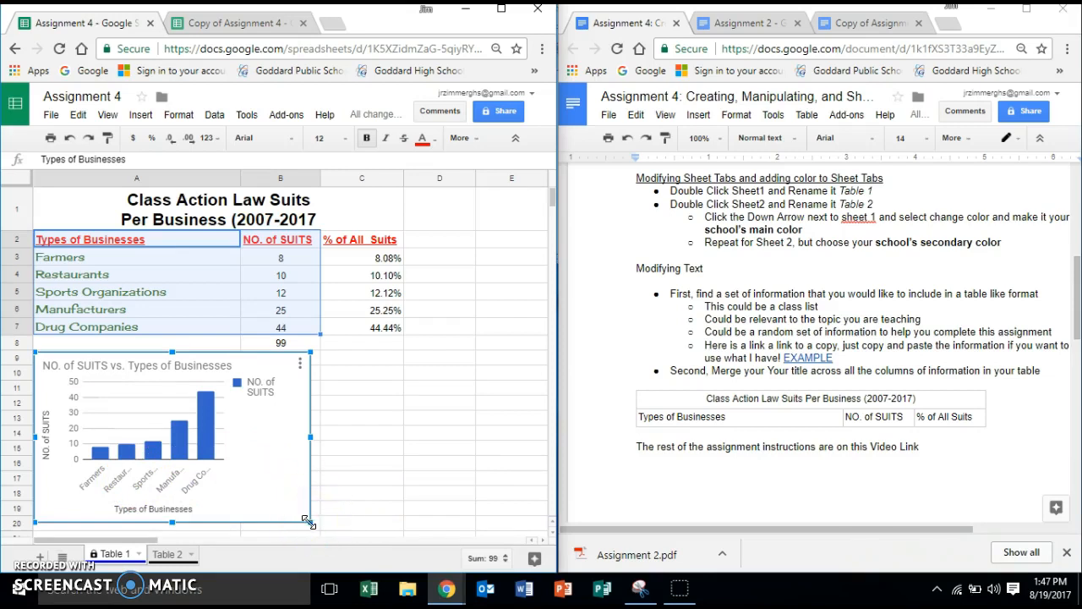
pyautogui.moveTo(309, 521)
pyautogui.mouseDown()
pyautogui.moveTo(316, 536)
pyautogui.moveTo(290, 498)
pyautogui.moveTo(316, 517)
pyautogui.mouseUp()
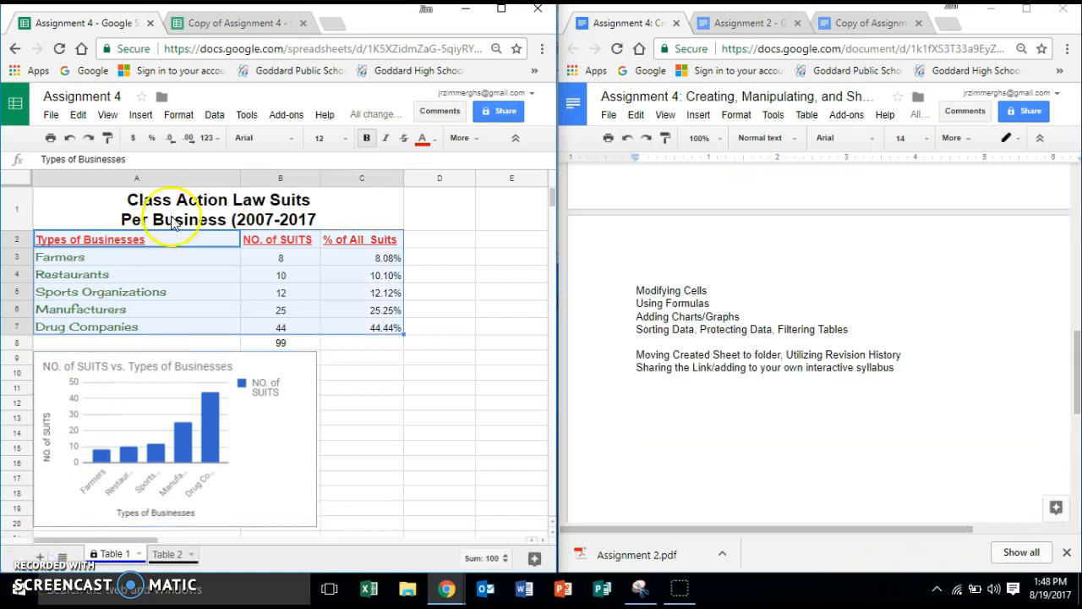
# Add a filter to the table range A2:C7 and use it to sort Types of Businesses A → Z
pyautogui.click(217, 124)
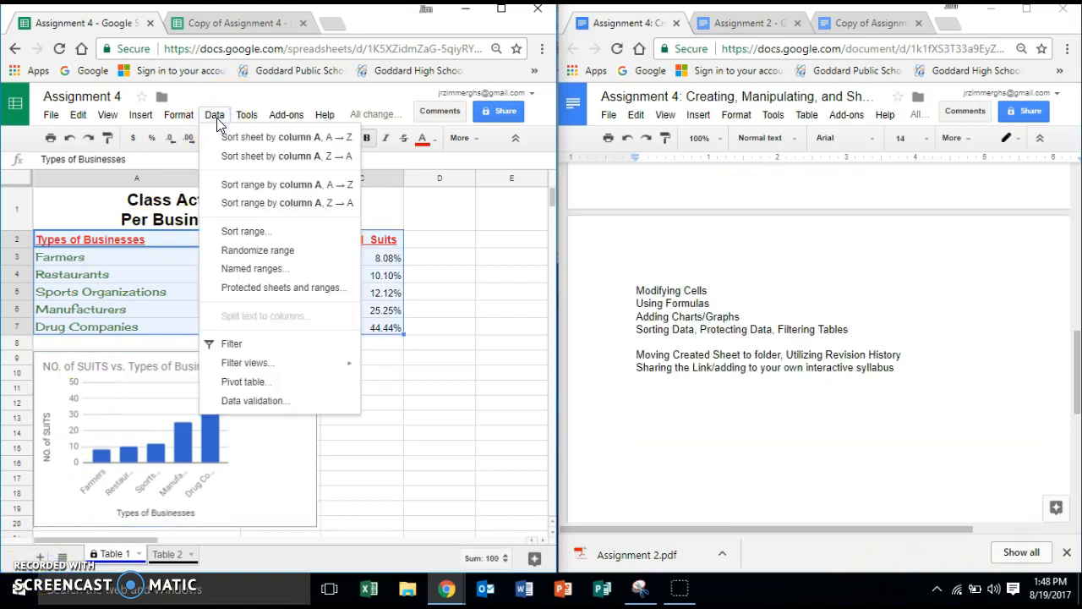
pyautogui.click(232, 345)
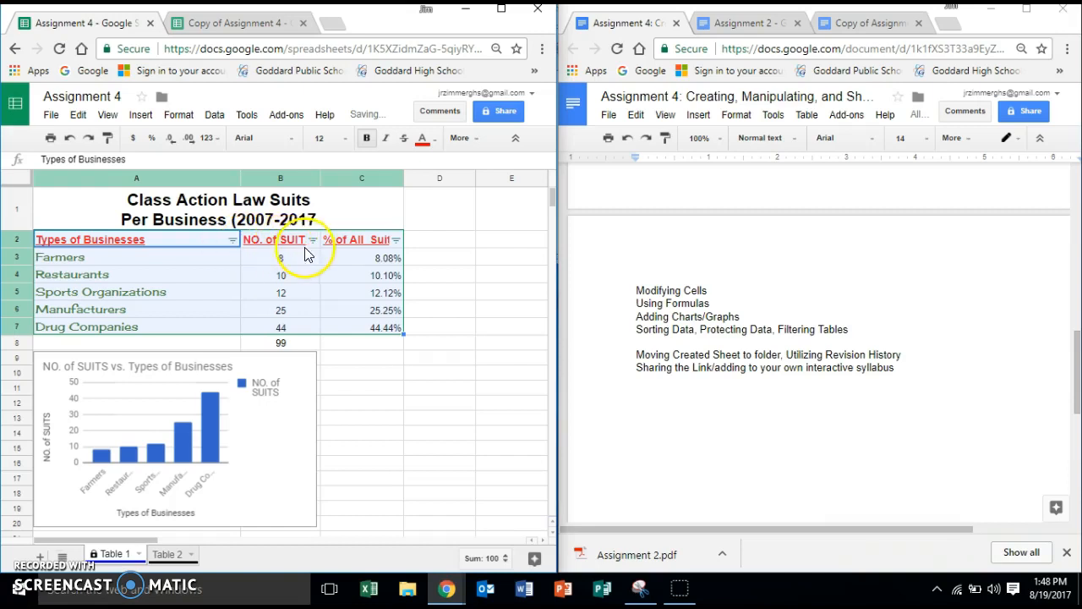
pyautogui.click(234, 241)
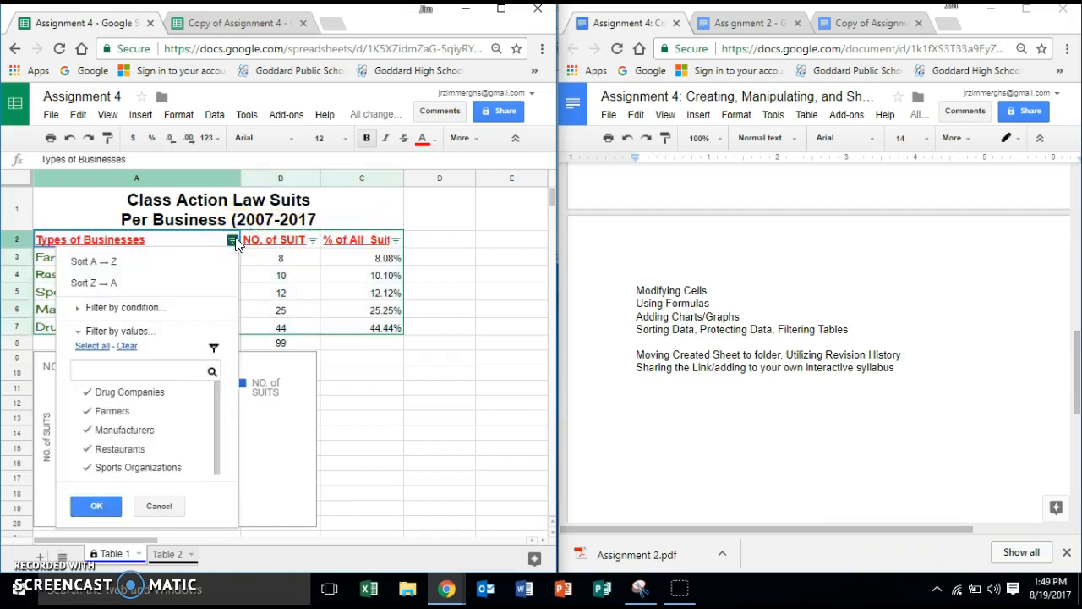
pyautogui.click(206, 263)
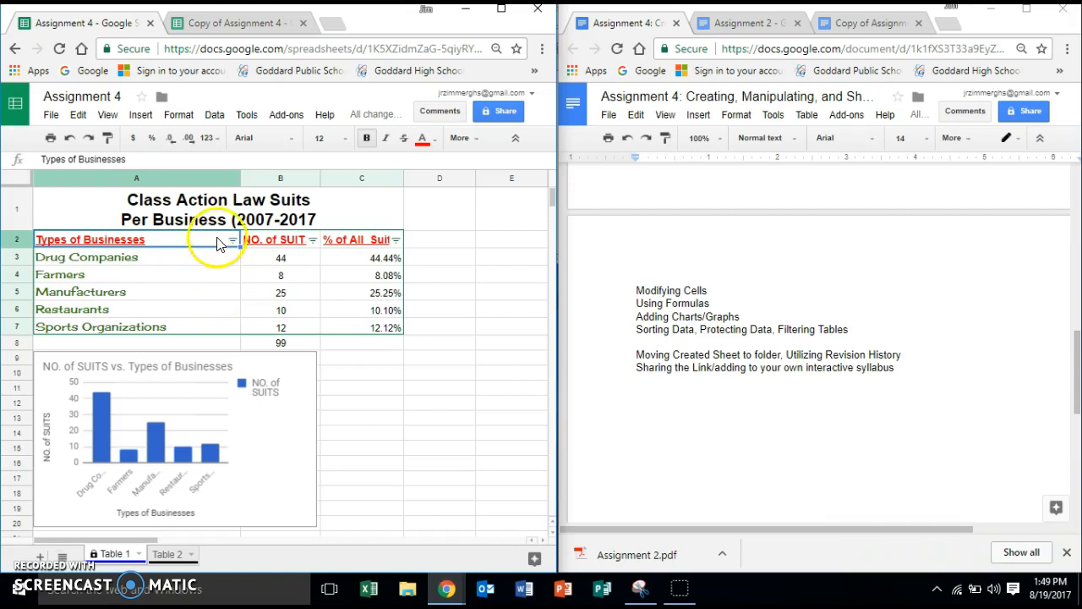
# Turn off the filter on the Class Action Law Suits table
pyautogui.click(216, 118)
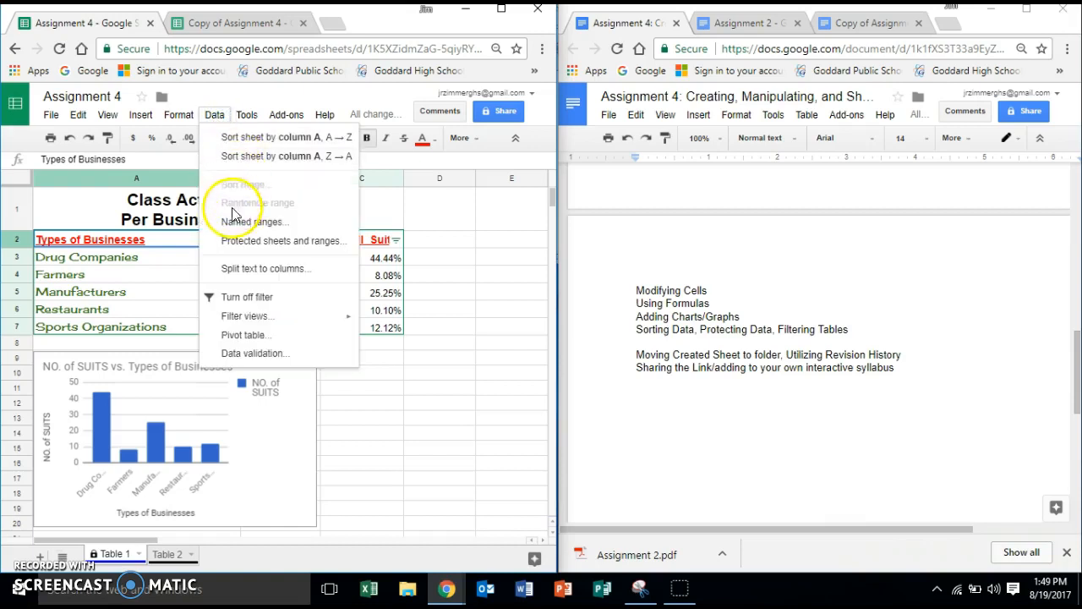
pyautogui.click(239, 303)
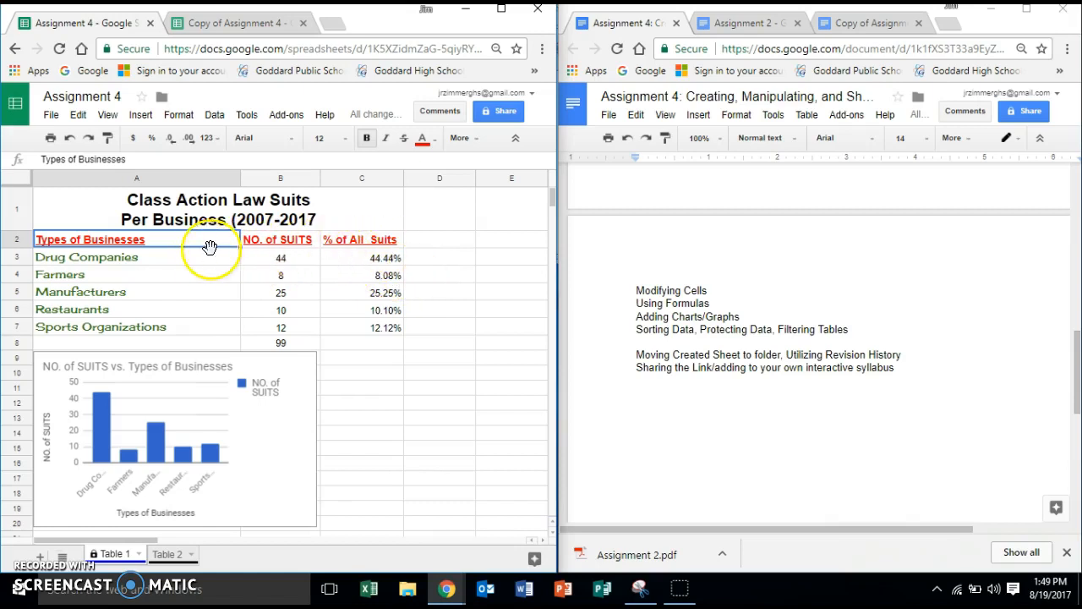
# Protect the range A3:C7 of Table 1 with the description "Sheet Protection", restricting editing to Only you
pyautogui.click(186, 262)
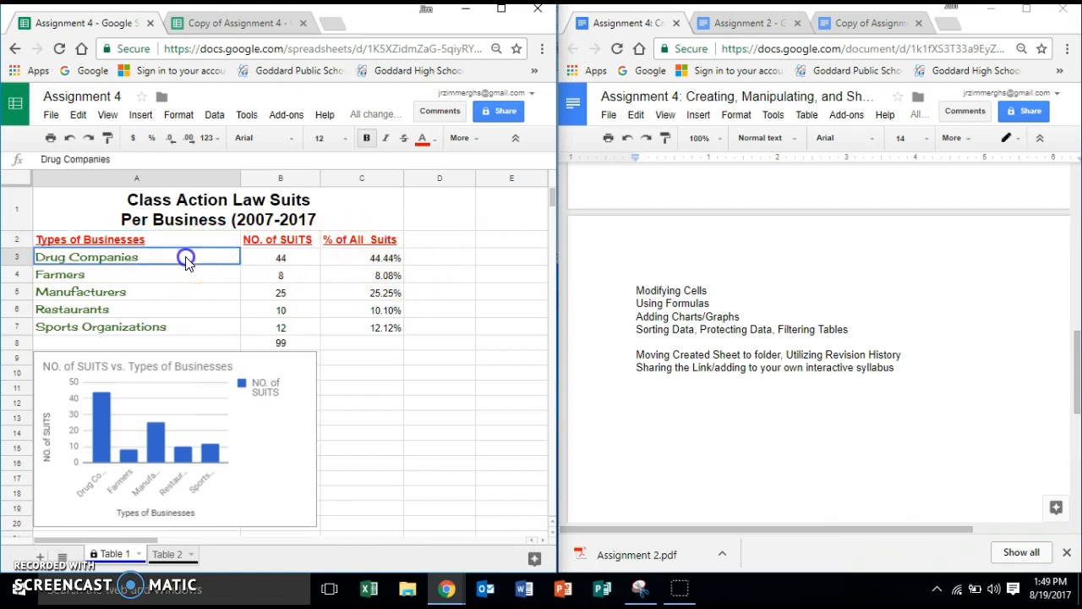
pyautogui.moveTo(184, 262); pyautogui.dragTo(370, 327)
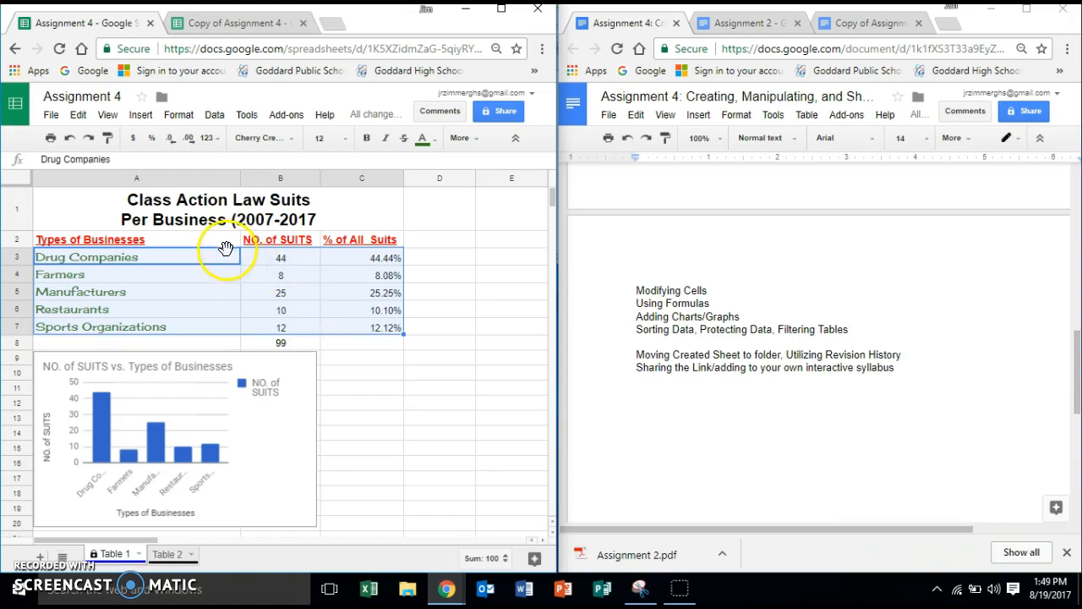
pyautogui.click(215, 116)
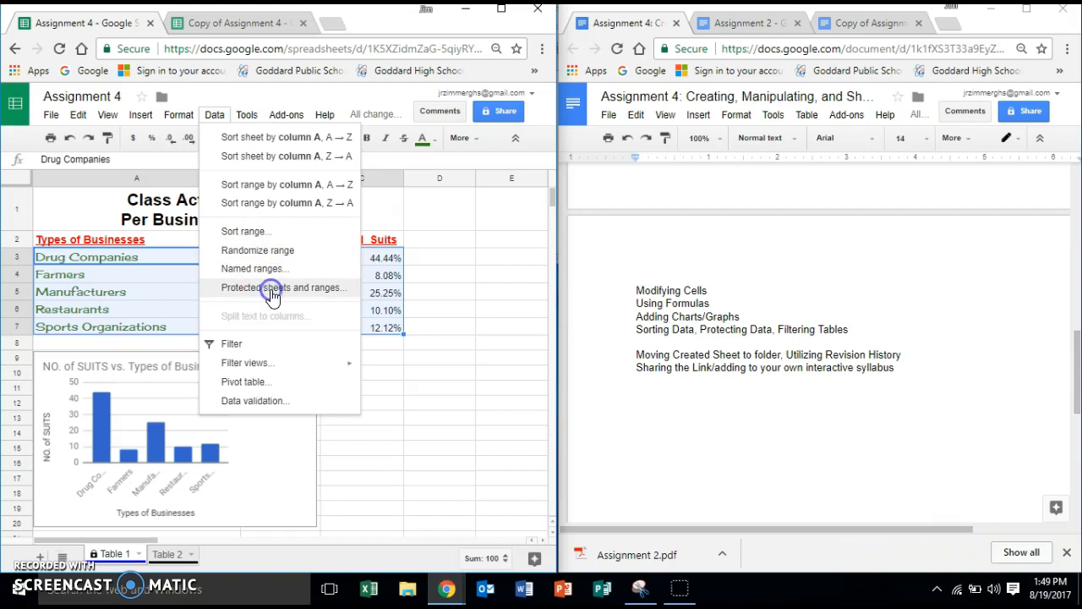
pyautogui.click(272, 288)
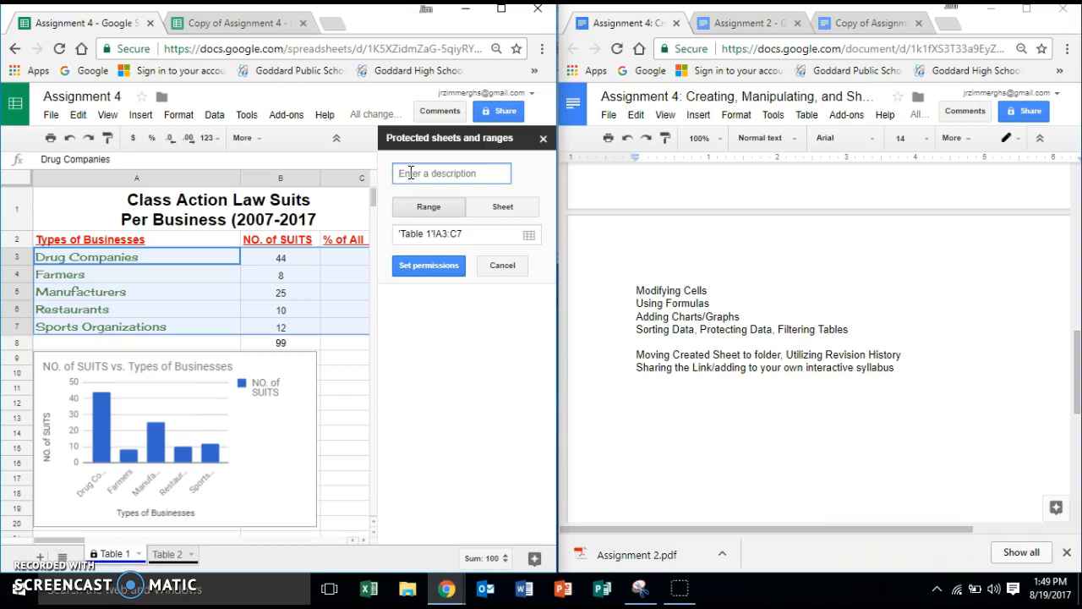
pyautogui.write('Sheet Protection')
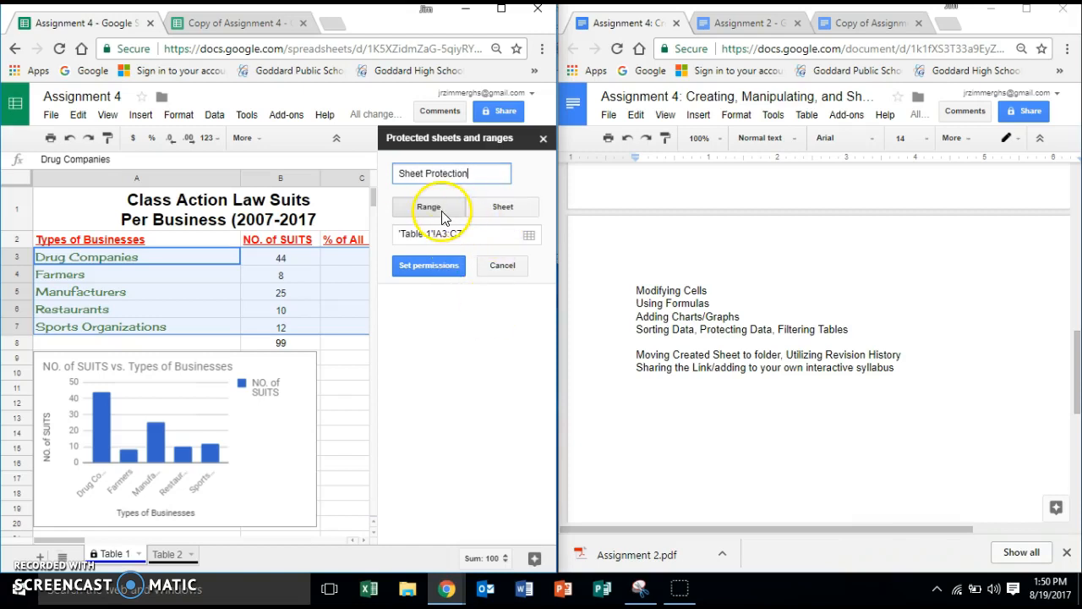
pyautogui.click(440, 265)
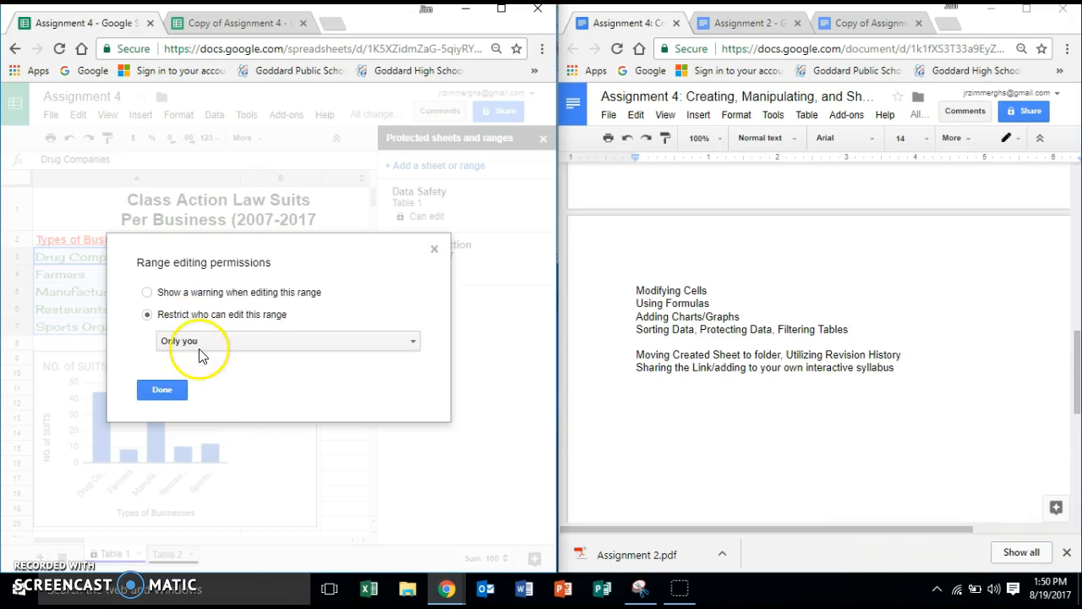
pyautogui.click(169, 391)
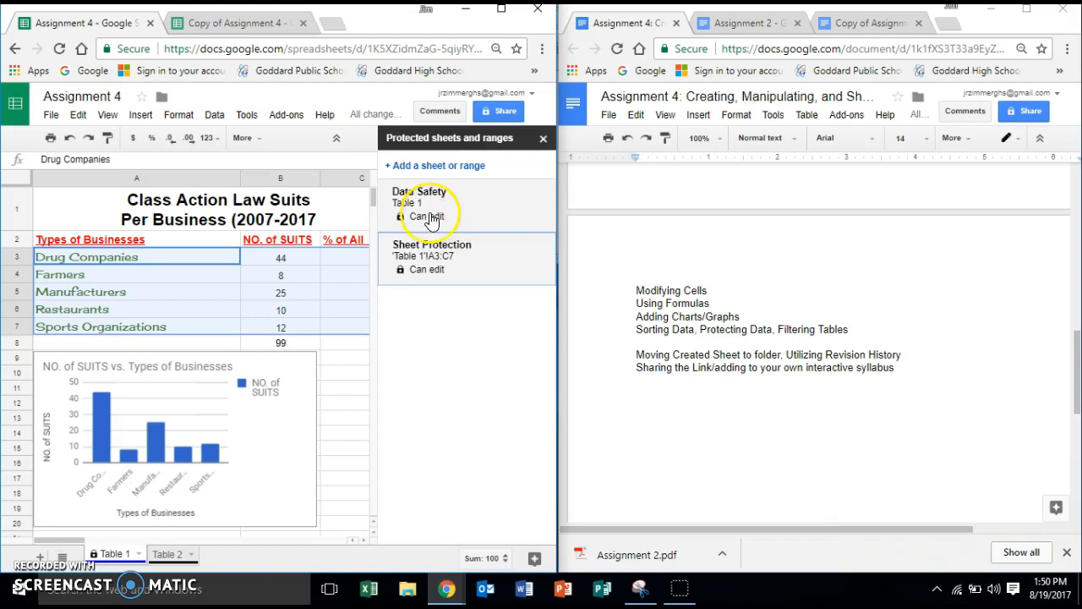
# Remove the "Data Safety" protection from the Table 1 sheet and return to the table
pyautogui.click(431, 218)
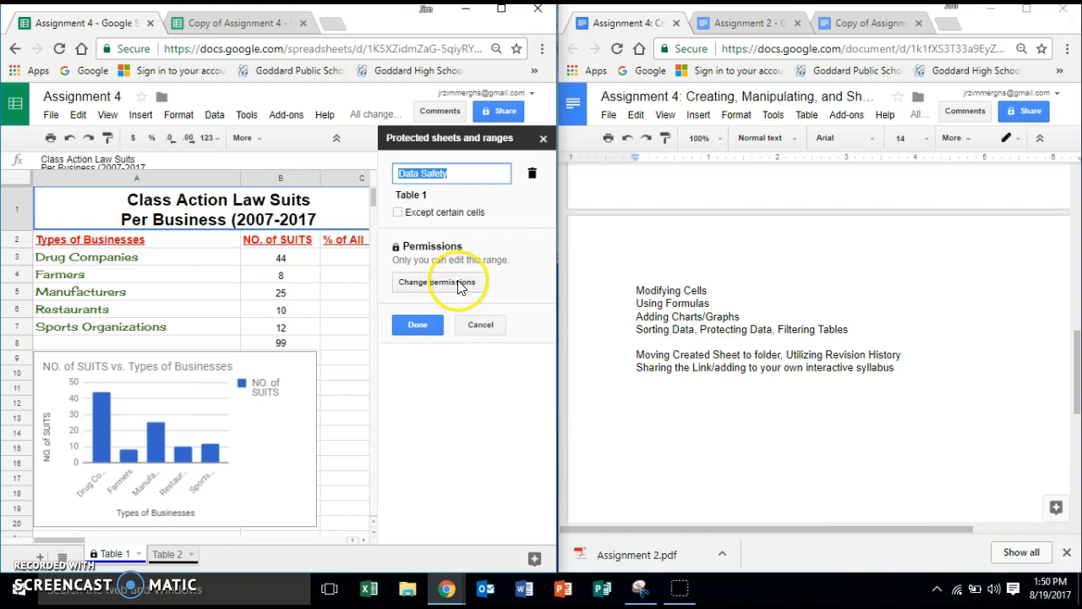
pyautogui.click(532, 174)
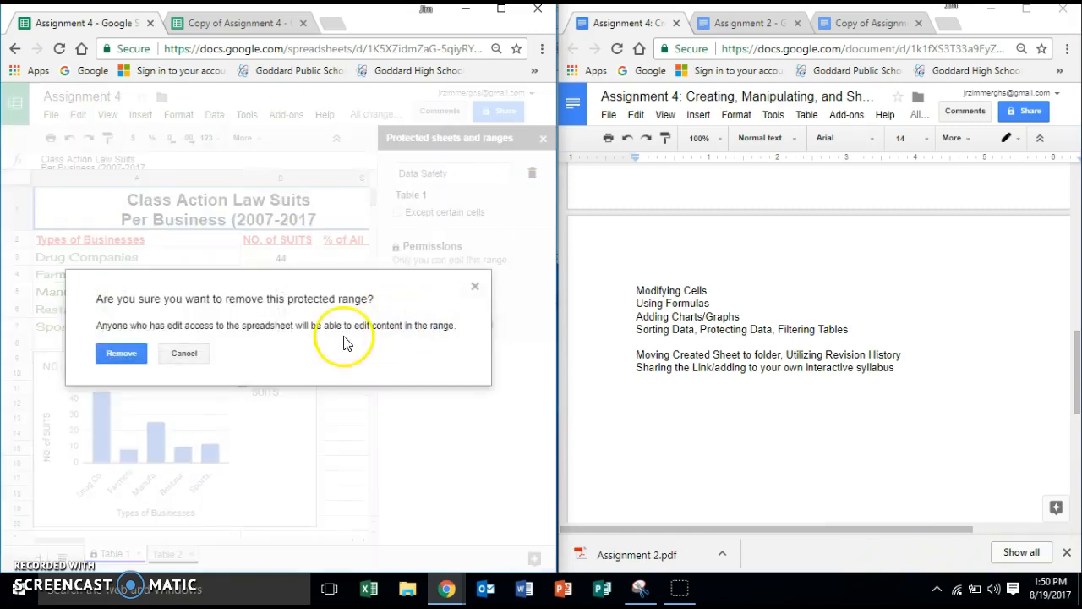
pyautogui.click(123, 355)
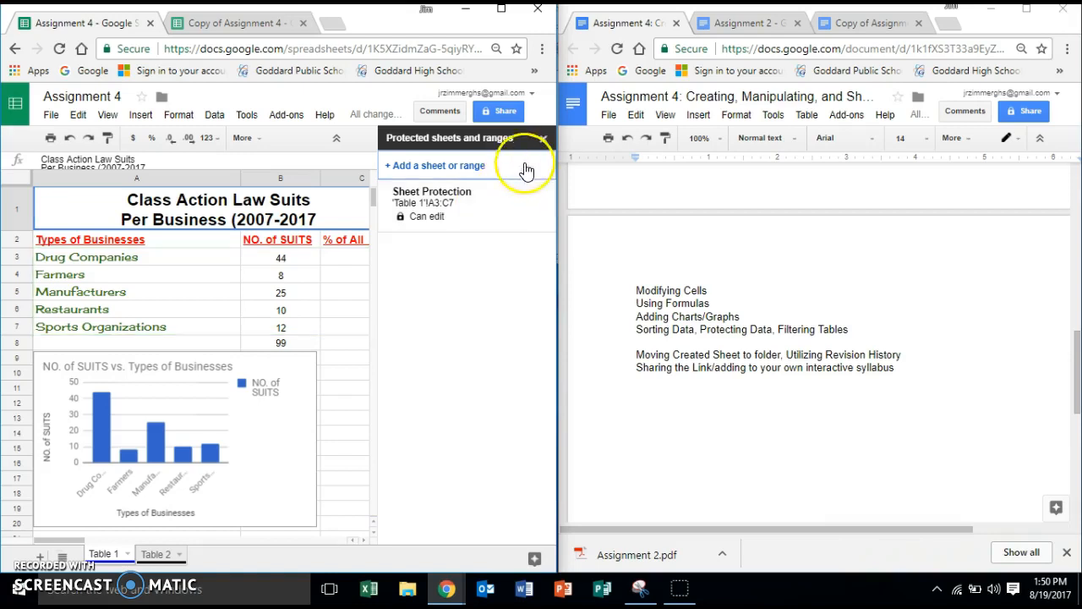
pyautogui.click(542, 137)
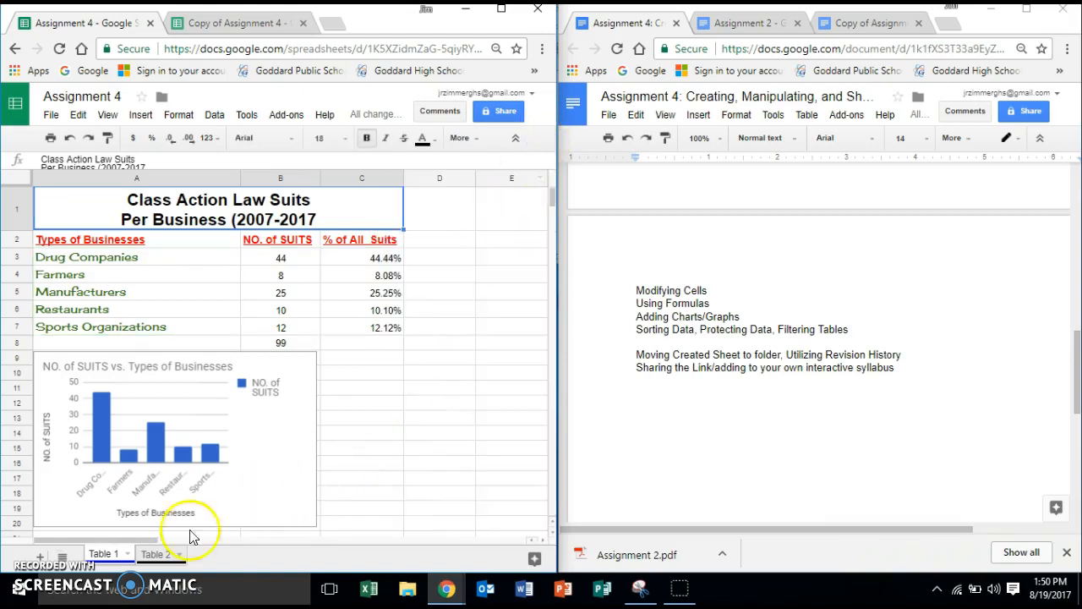
pyautogui.click(186, 296)
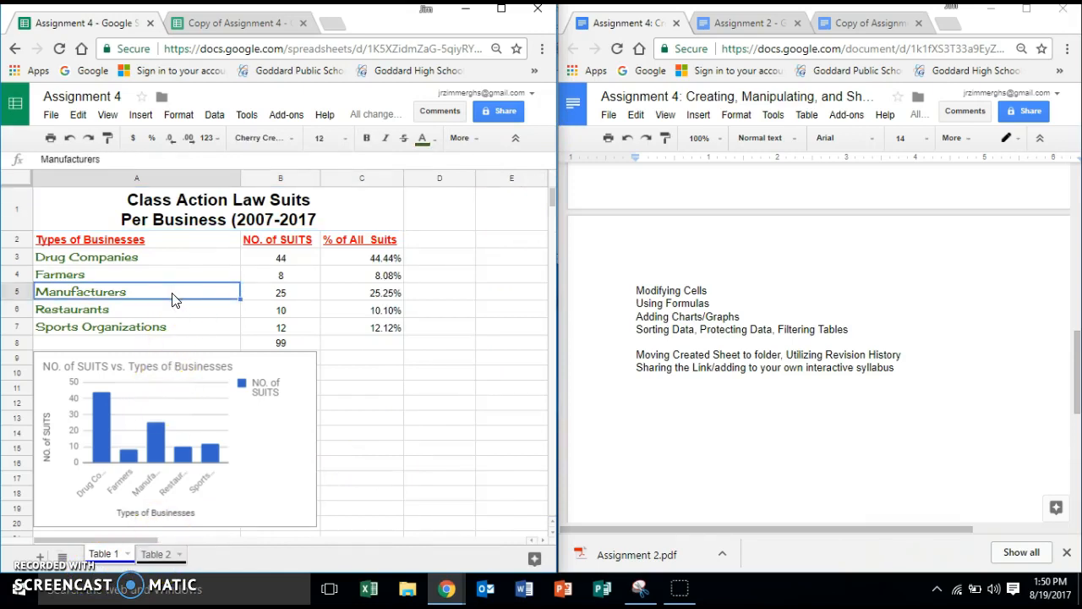
# Review the Assignment 4 spreadsheet's version history and return to the current sheet
pyautogui.click(174, 305)
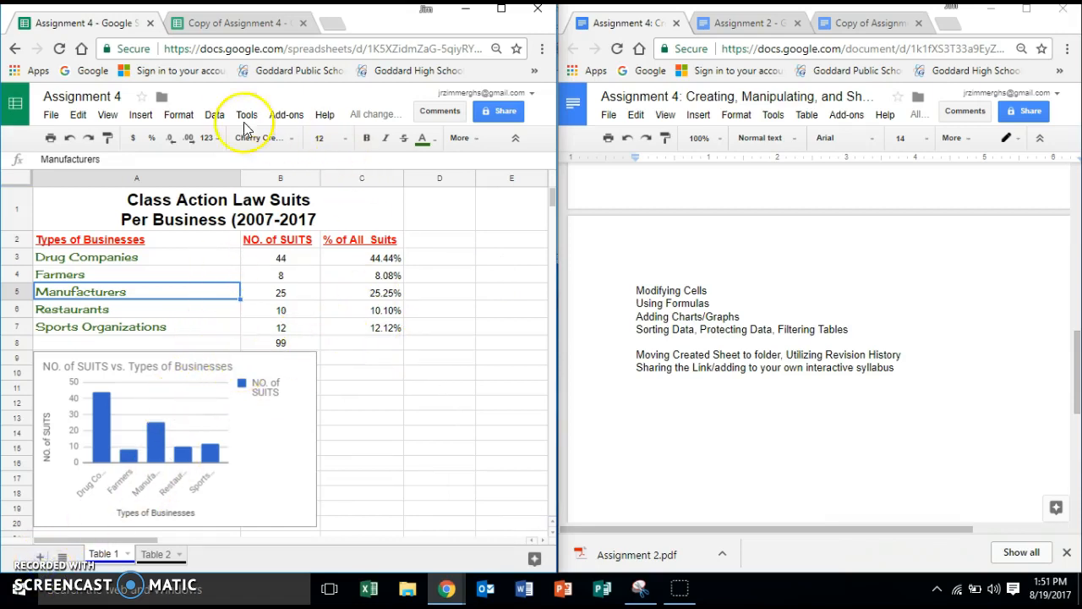
pyautogui.moveTo(376, 119)
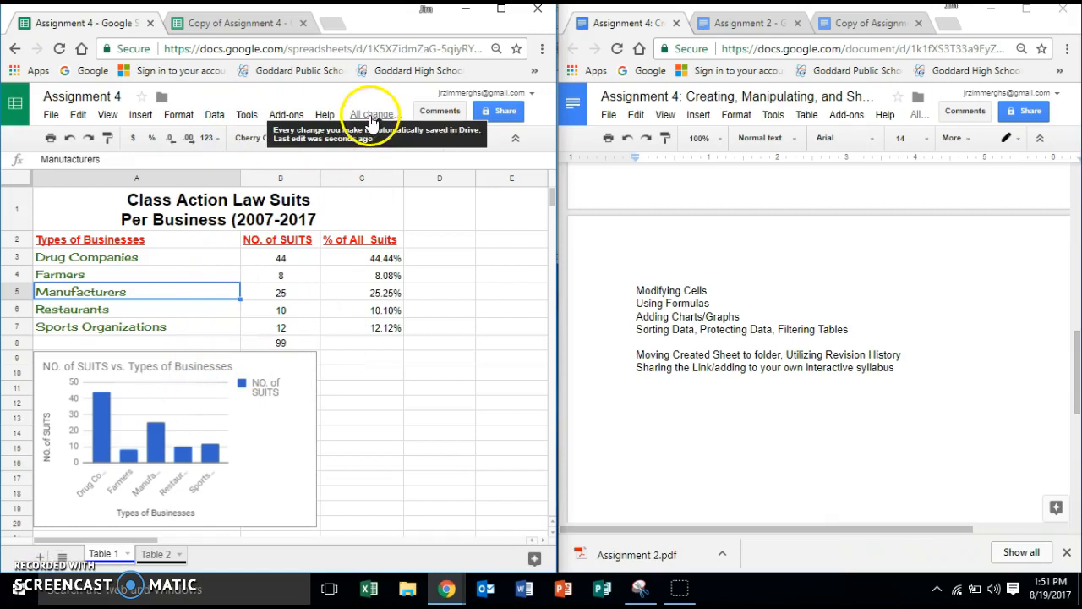
pyautogui.click(375, 115)
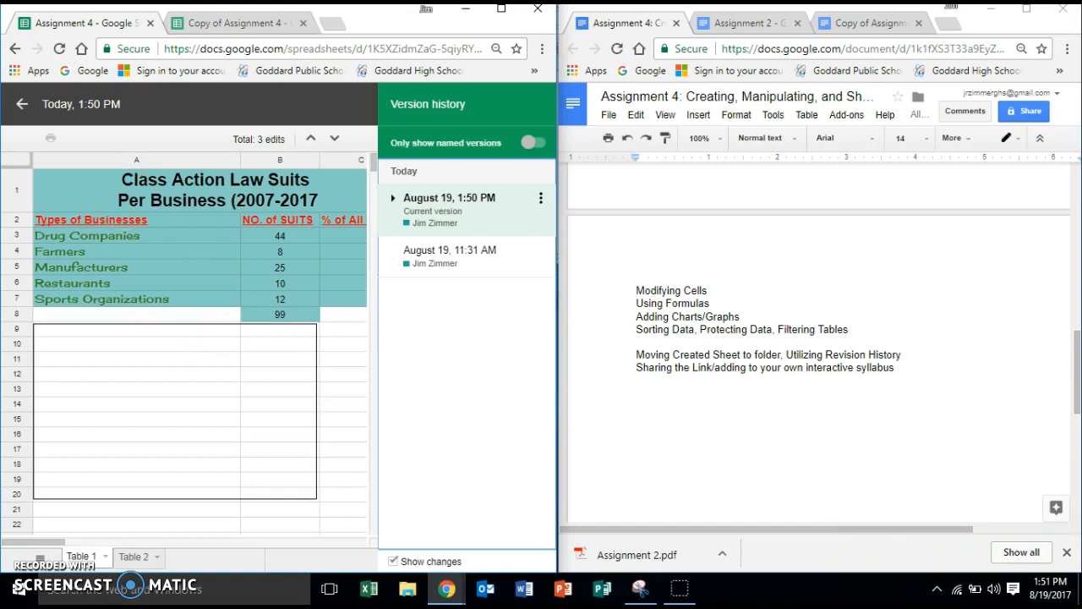
pyautogui.click(21, 106)
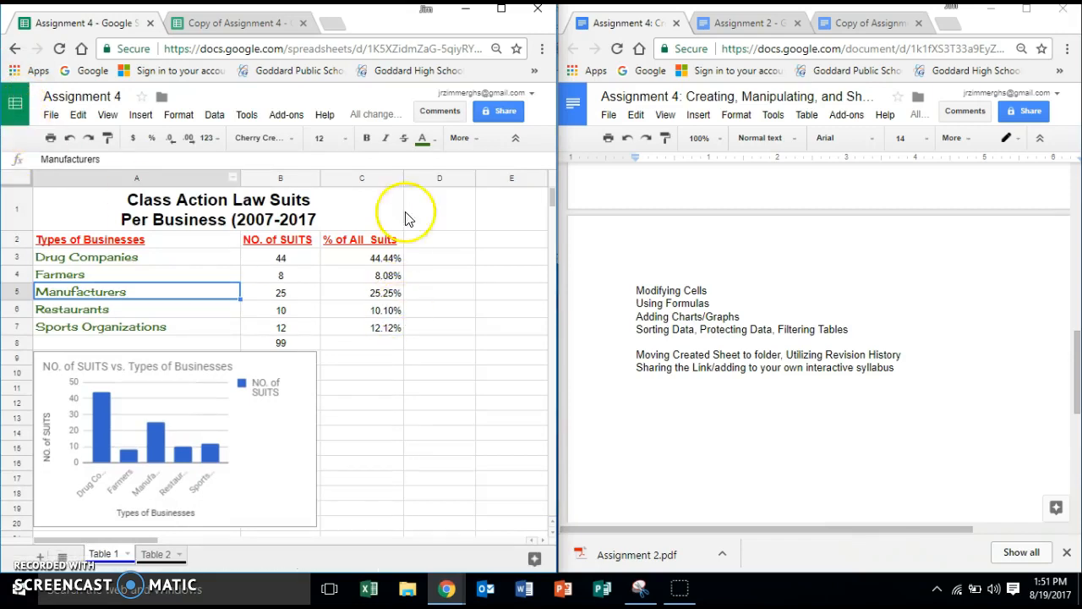
# Turn on link sharing for the Assignment 4 sheet so anyone with the link can view, and copy the shareable link
pyautogui.click(499, 114)
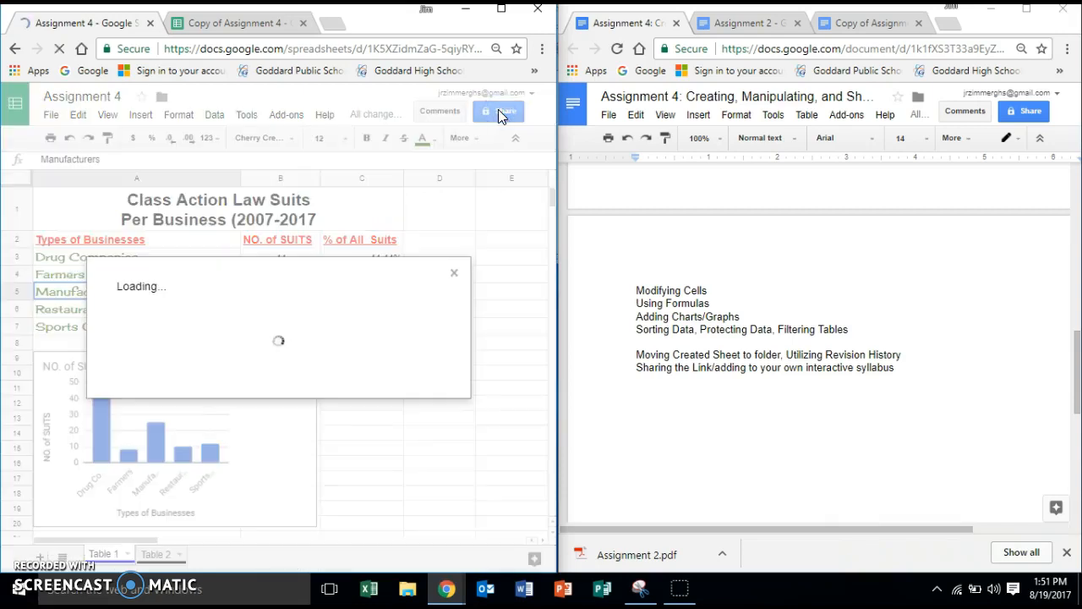
pyautogui.click(394, 259)
pyautogui.click(278, 345)
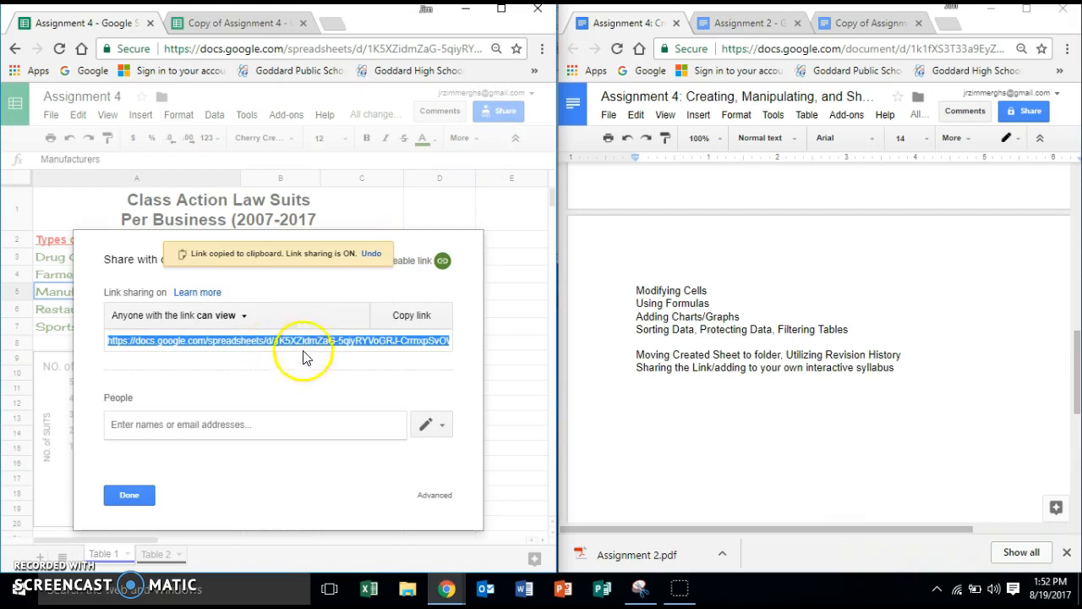
pyautogui.click(425, 318)
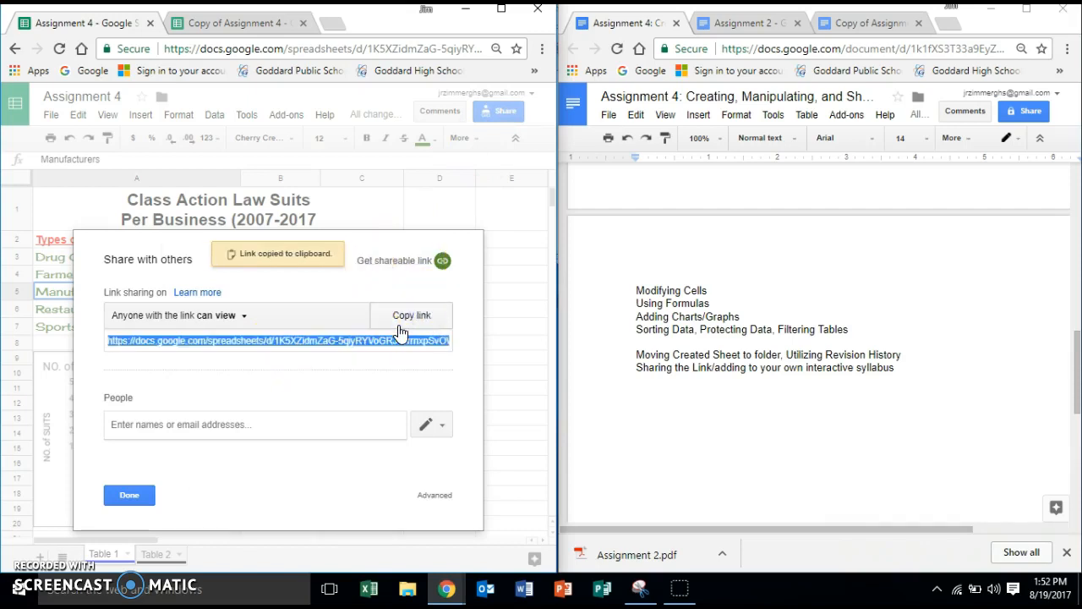
pyautogui.click(131, 496)
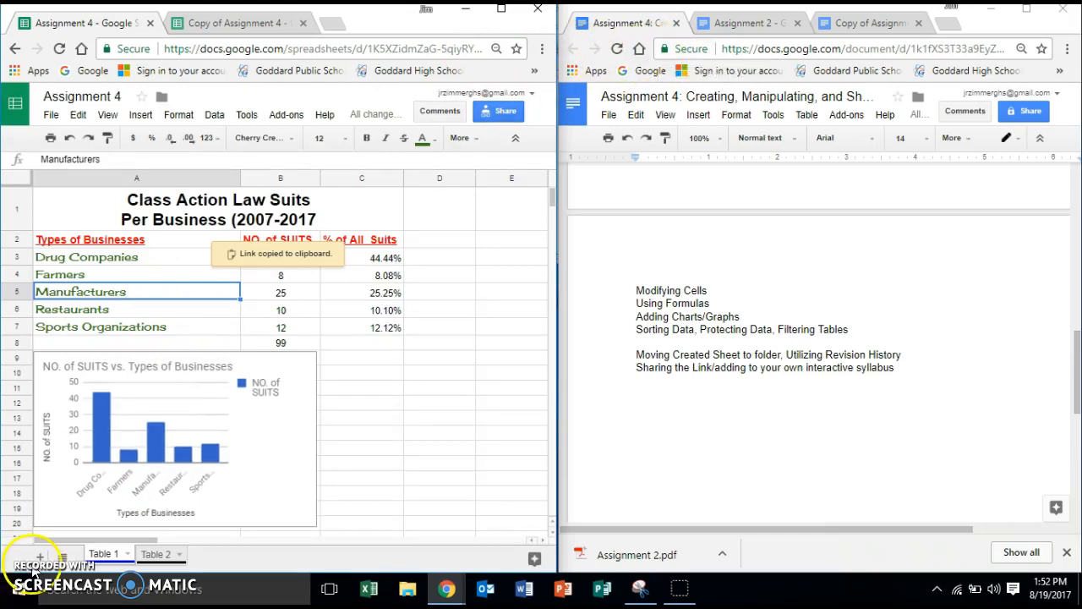
# In the WME: Assignment 3 document, link the text "Calculating the Cost of a Class Action Lawsuit" to the copied spreadsheet address
pyautogui.click(33, 562)
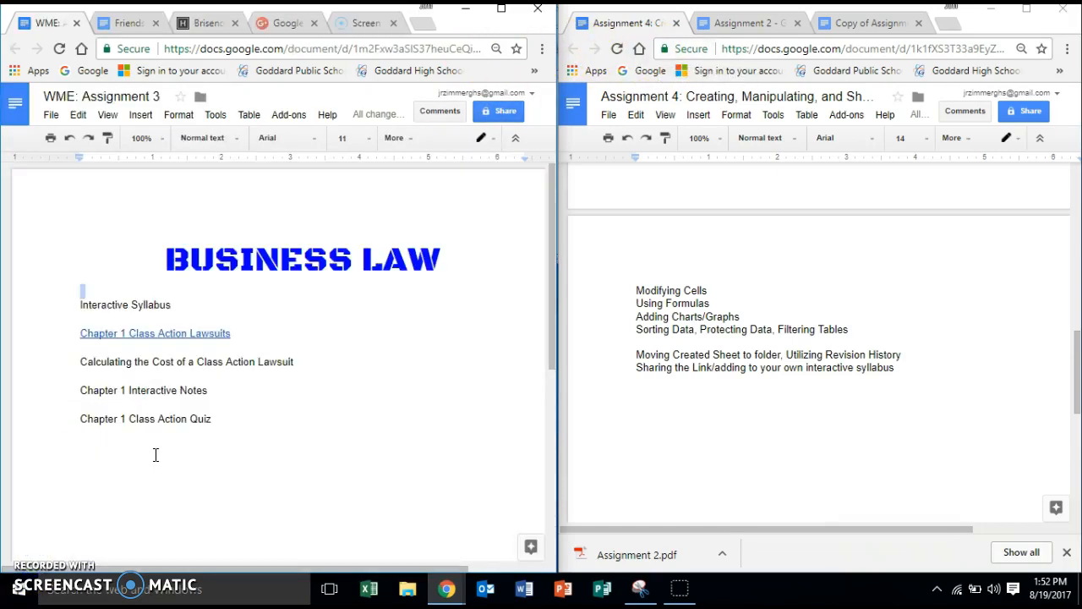
pyautogui.moveTo(81, 361); pyautogui.dragTo(297, 361)
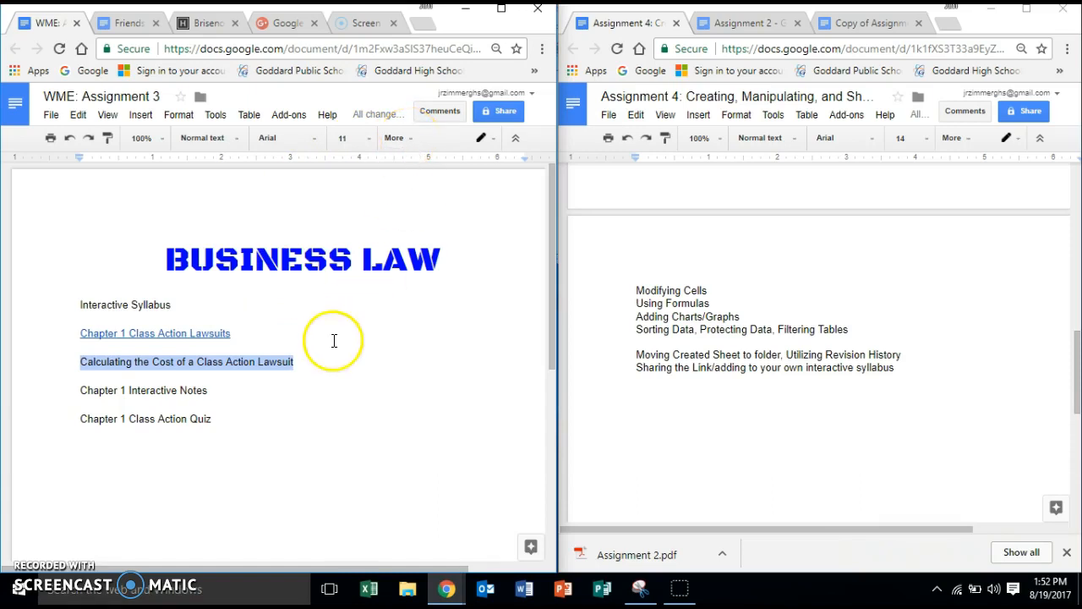
pyautogui.click(412, 138)
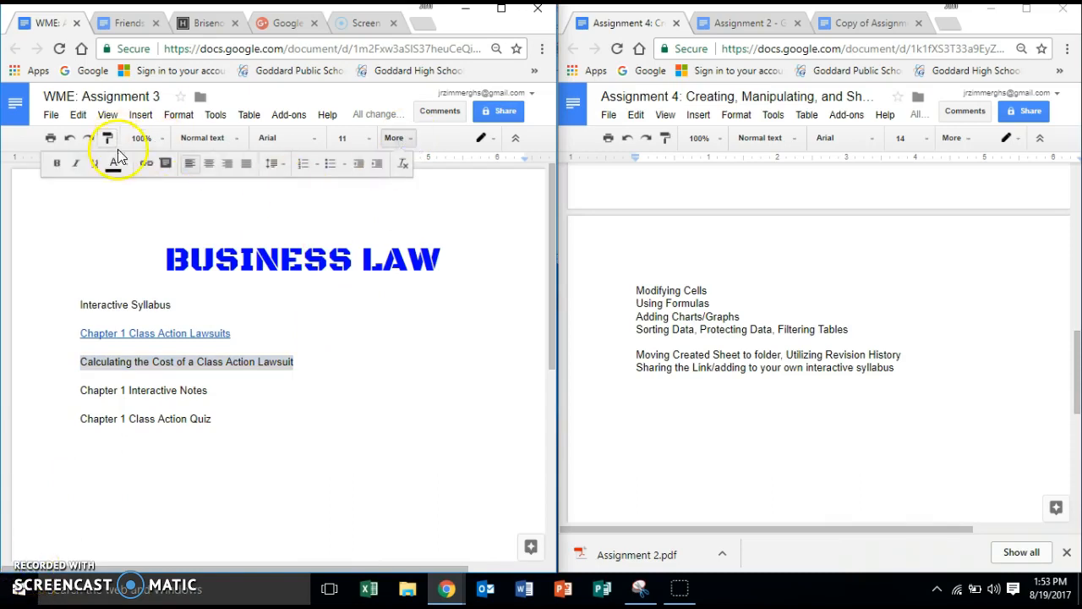
pyautogui.click(146, 163)
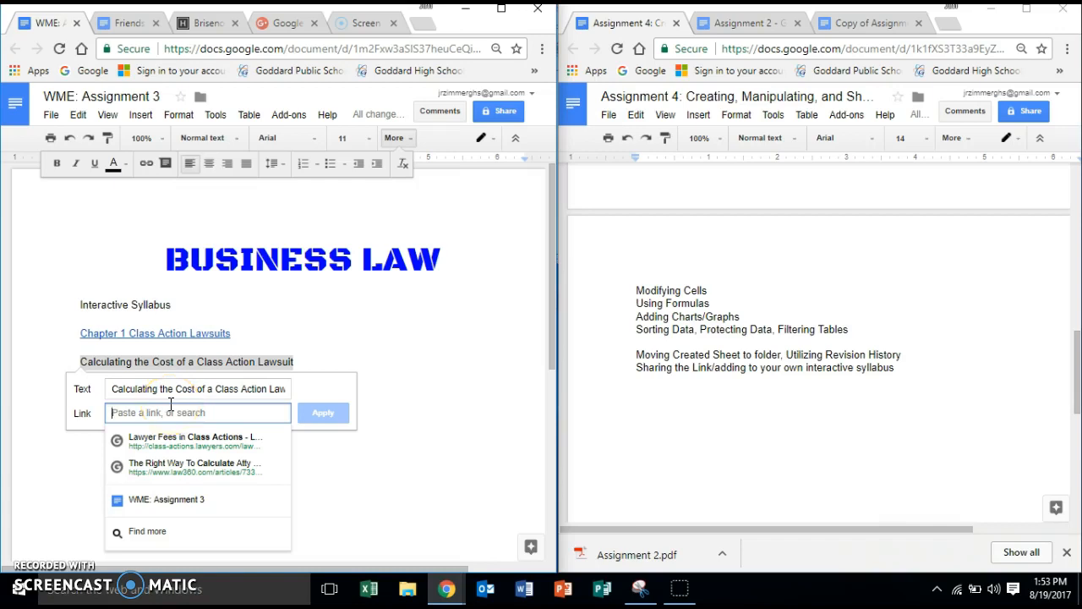
pyautogui.hotkey('ctrl', 'v')
pyautogui.click(324, 414)
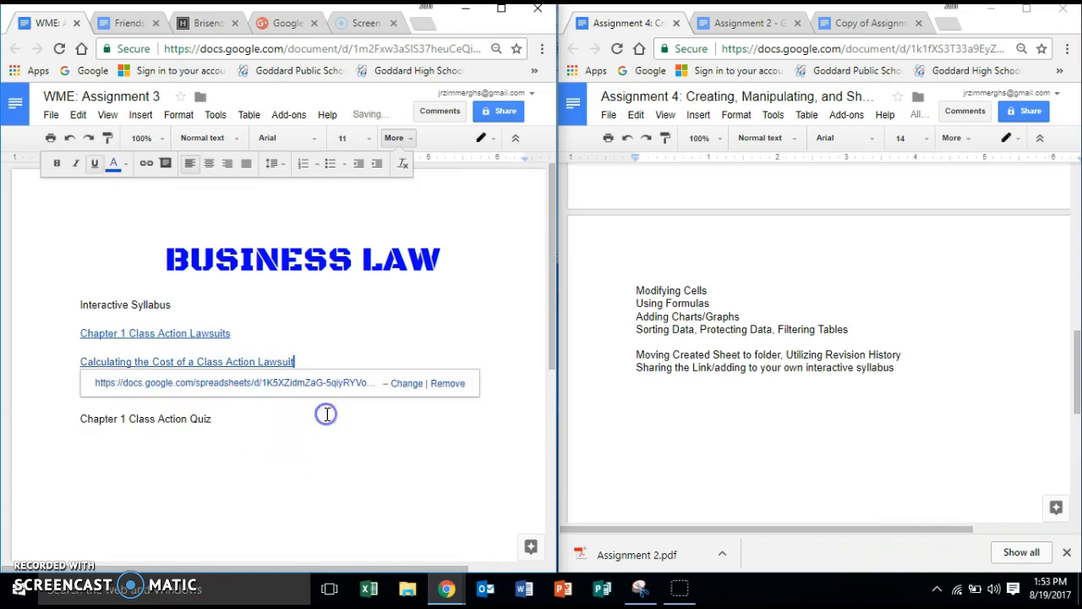
pyautogui.click(313, 350)
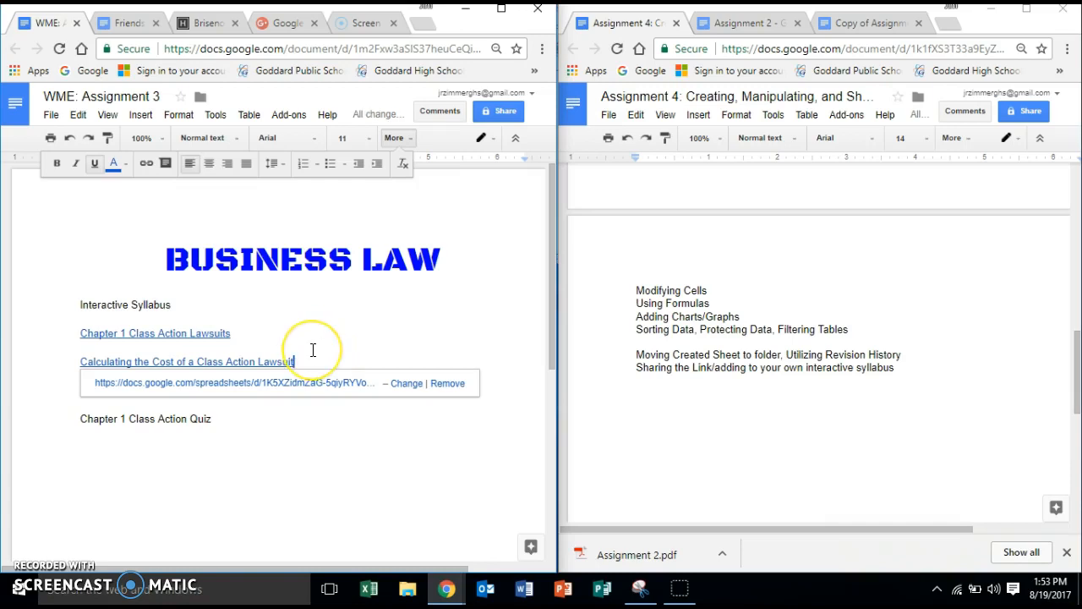